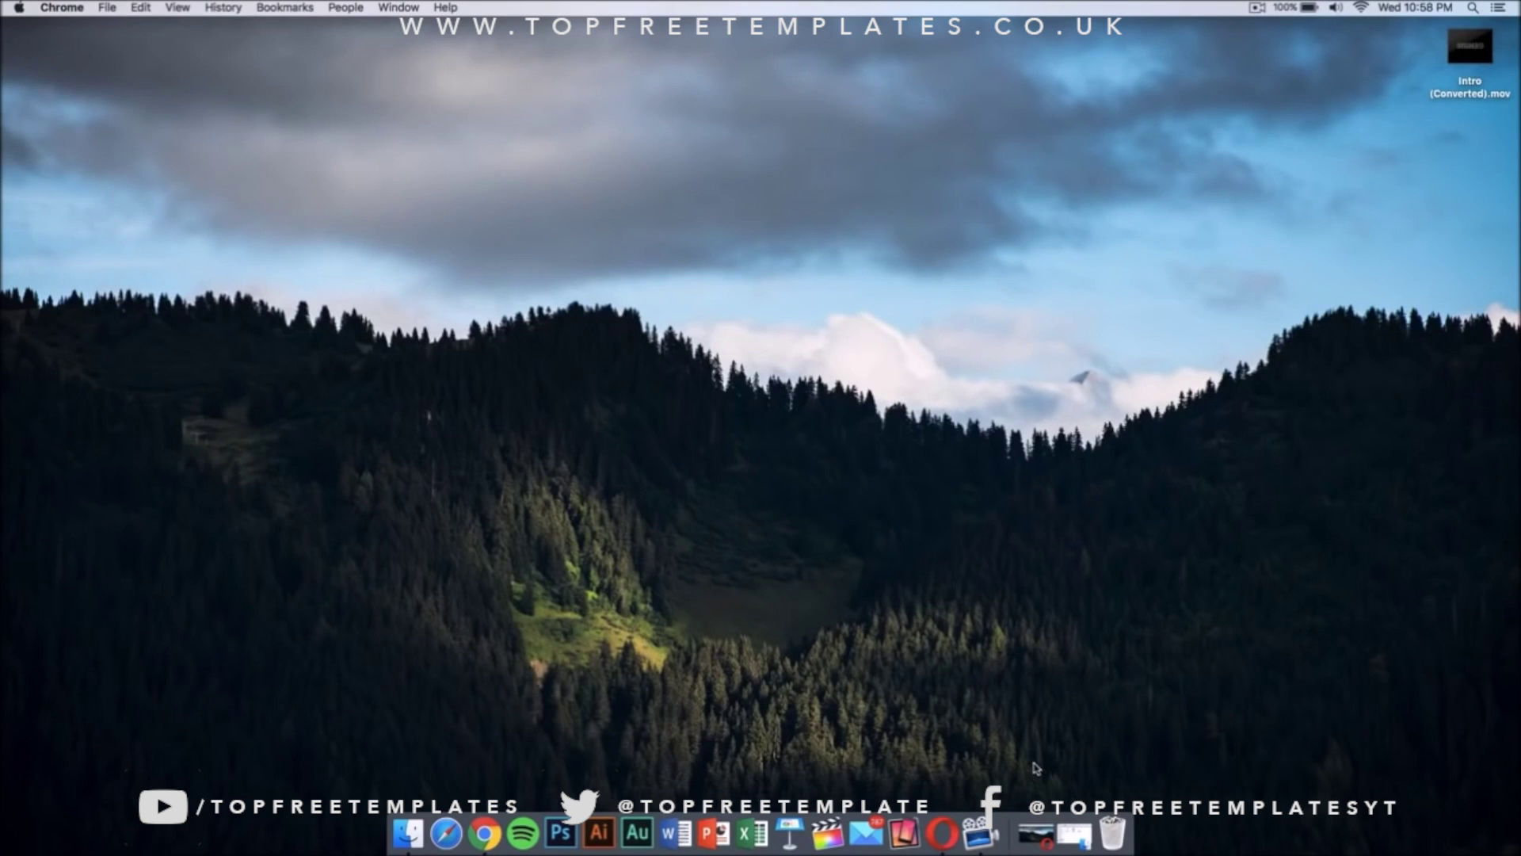
- Bring Opera forward from the Dock, showing the Unsplash mountain landscape page
left_click(941, 832)
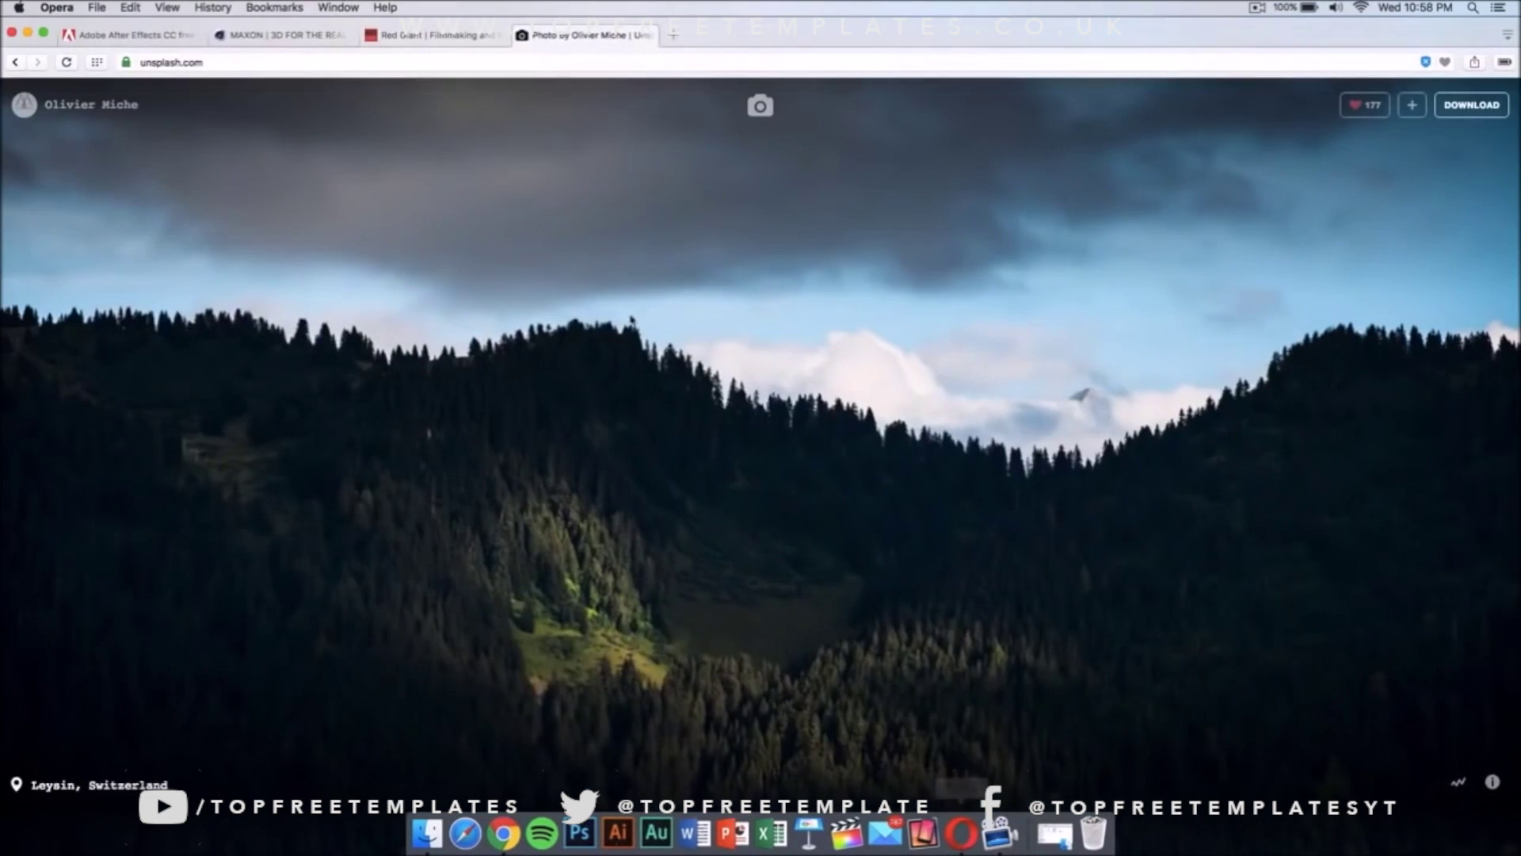
- Close the Unsplash tab and go from the After Effects CC tab to its Free Trial page
left_click(523, 36)
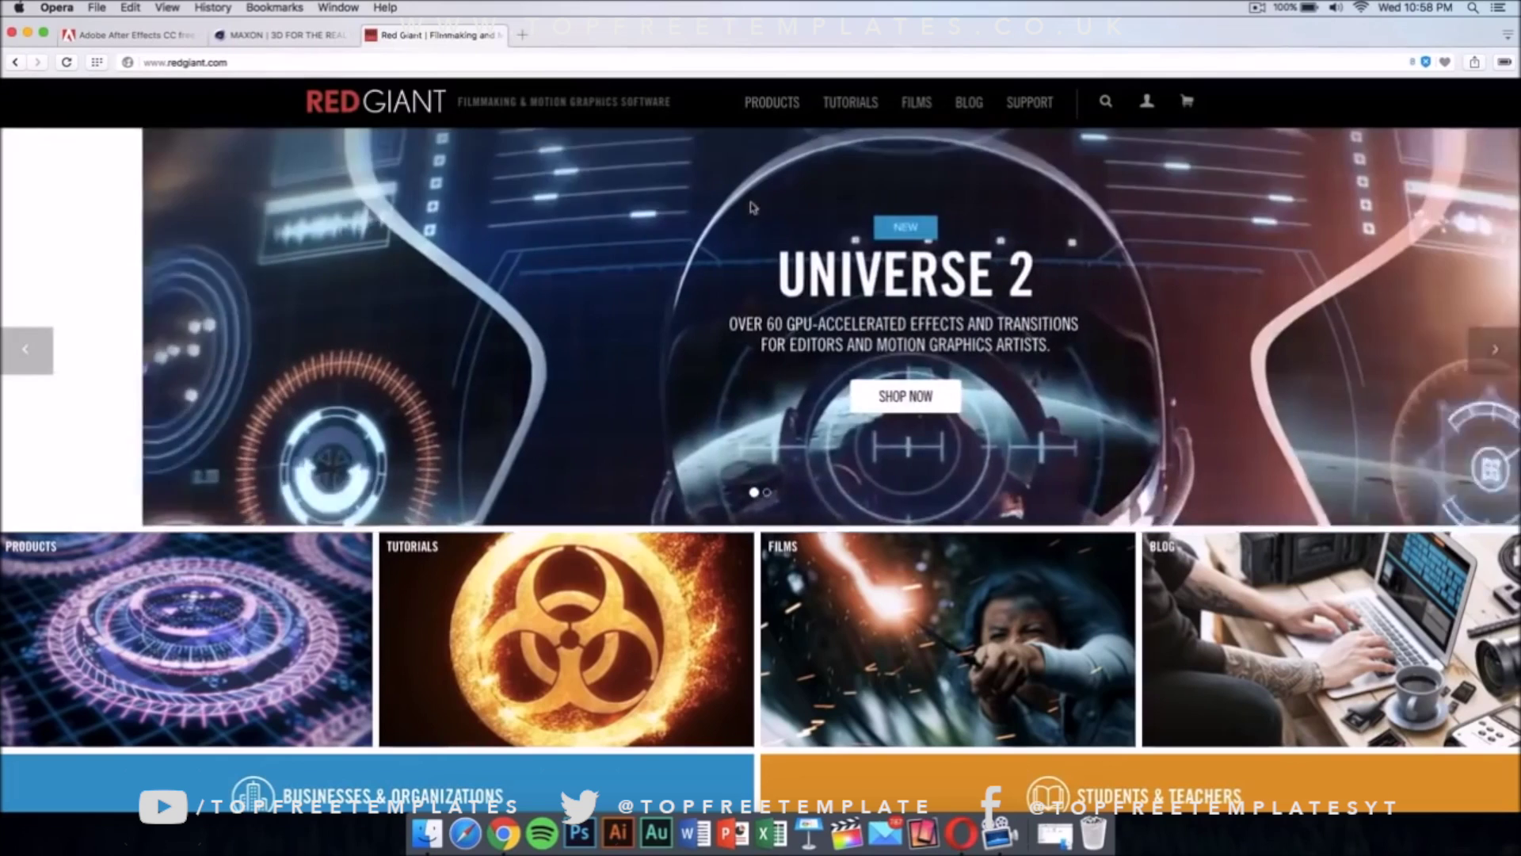
left_click(129, 33)
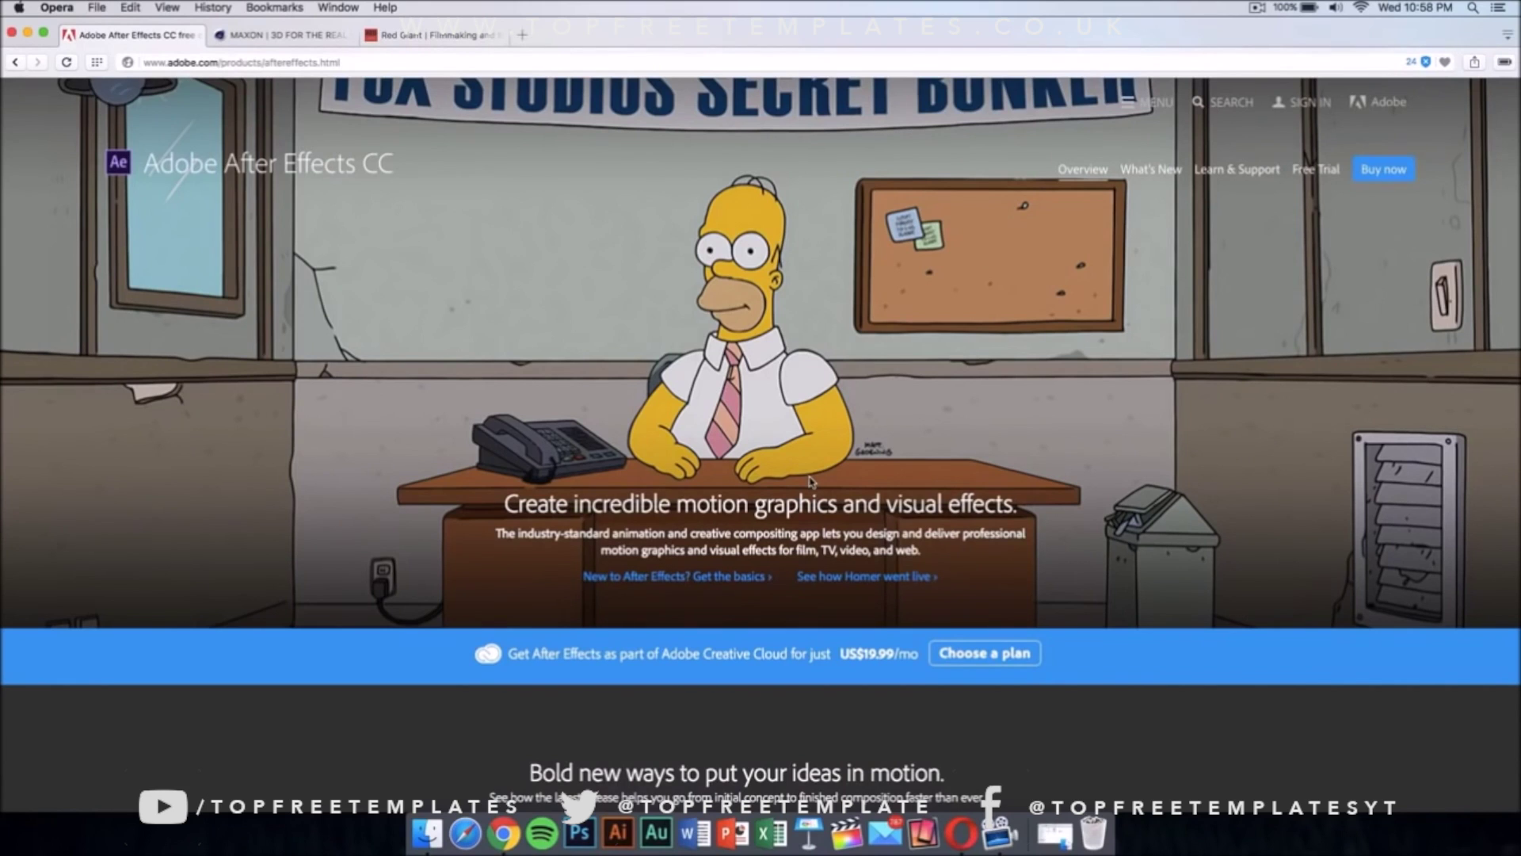
scroll(809, 480, "down", 10)
scroll(866, 479, "up", 10)
left_click(1311, 171)
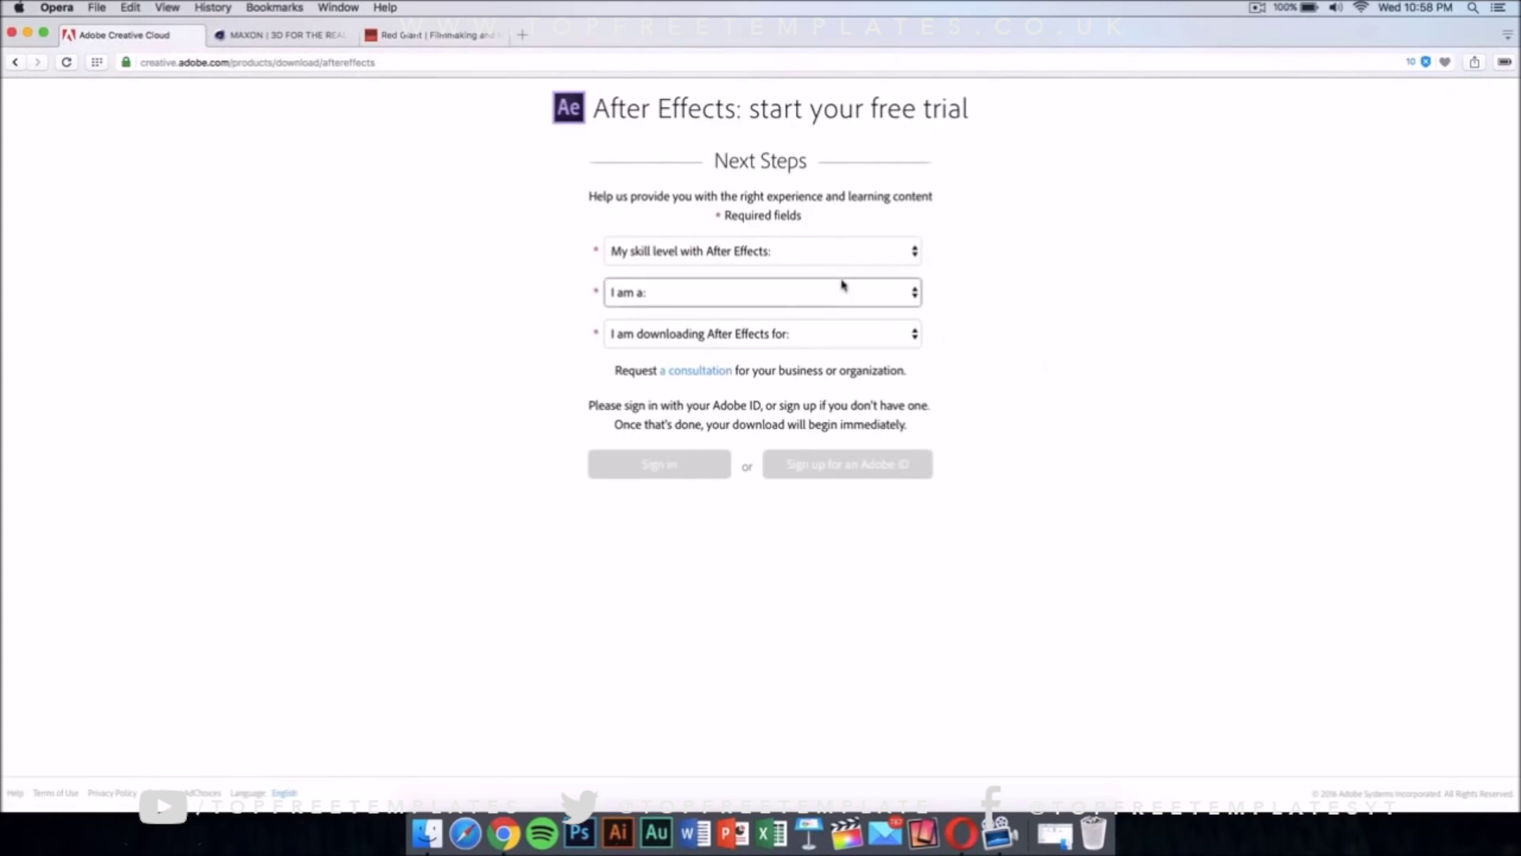
- Answer the trial questions: Experienced, Web or Mobile Designer/Developer, and organization use
left_click(809, 257)
left_click(806, 286)
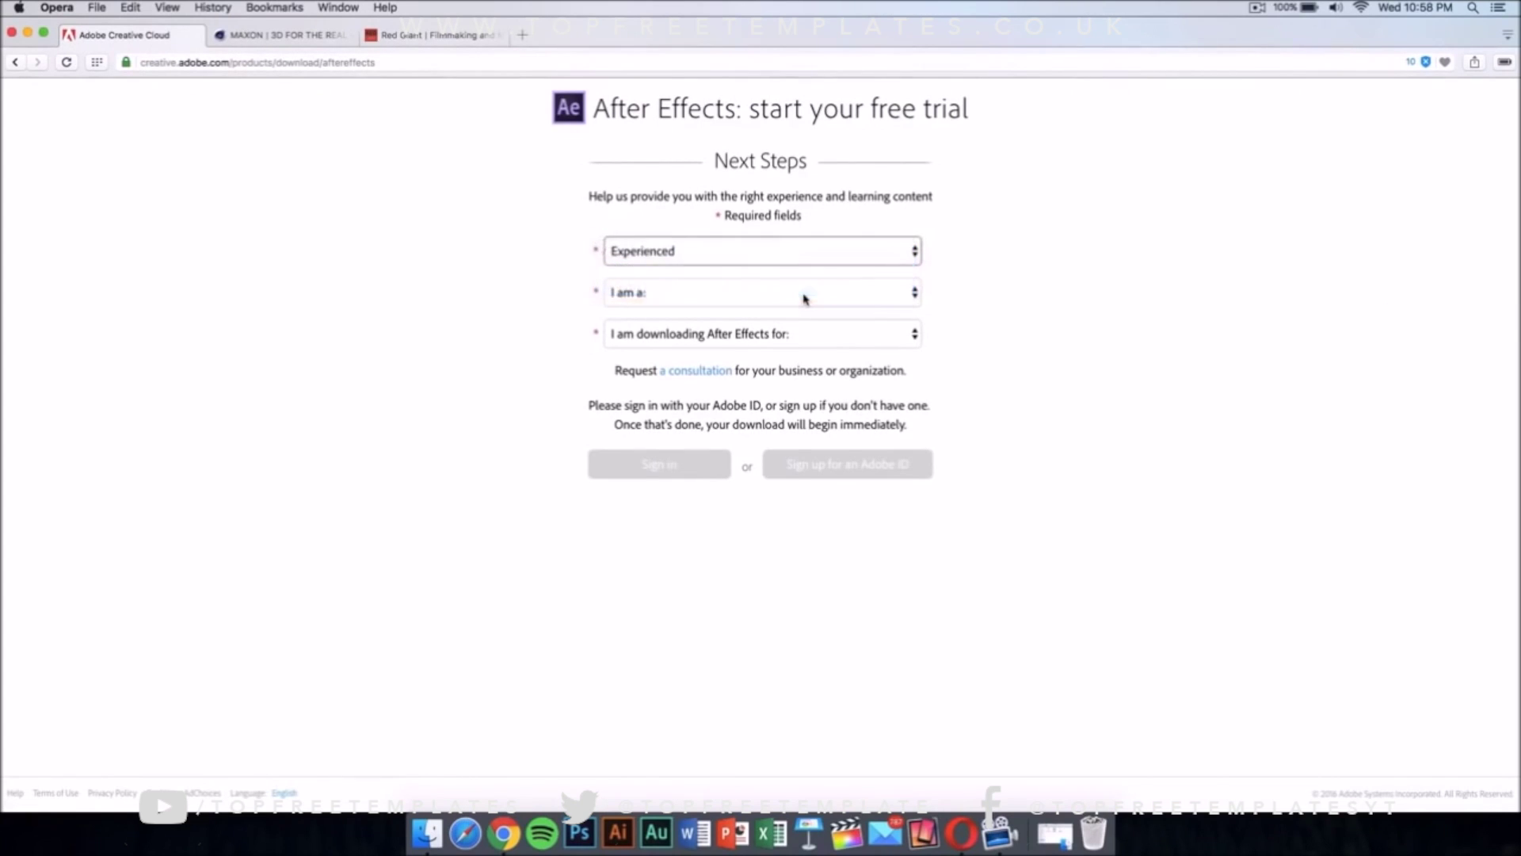
left_click(805, 293)
left_click(790, 354)
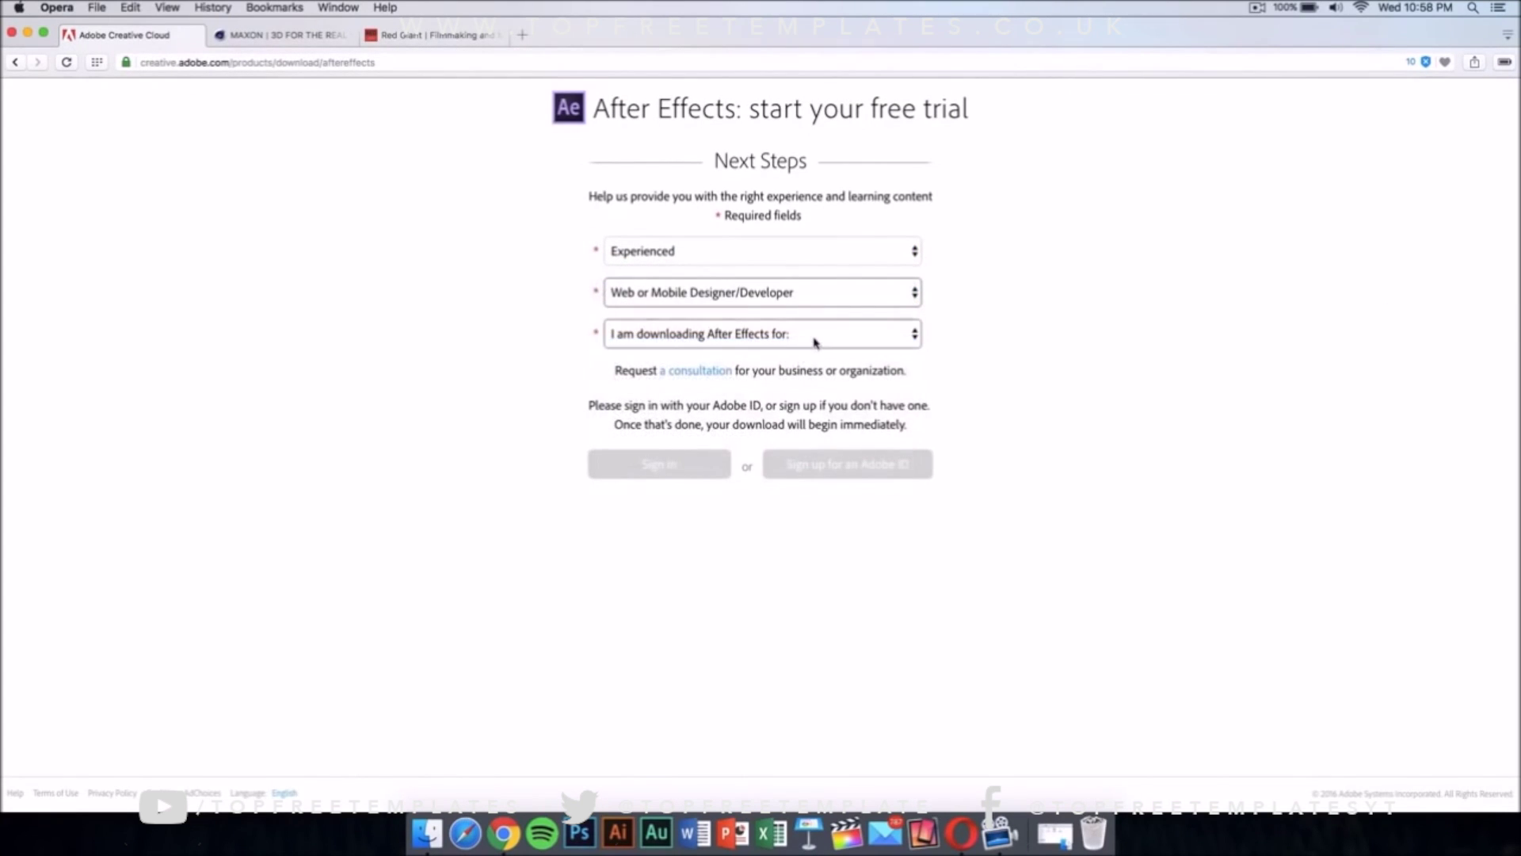
left_click(815, 337)
left_click(795, 409)
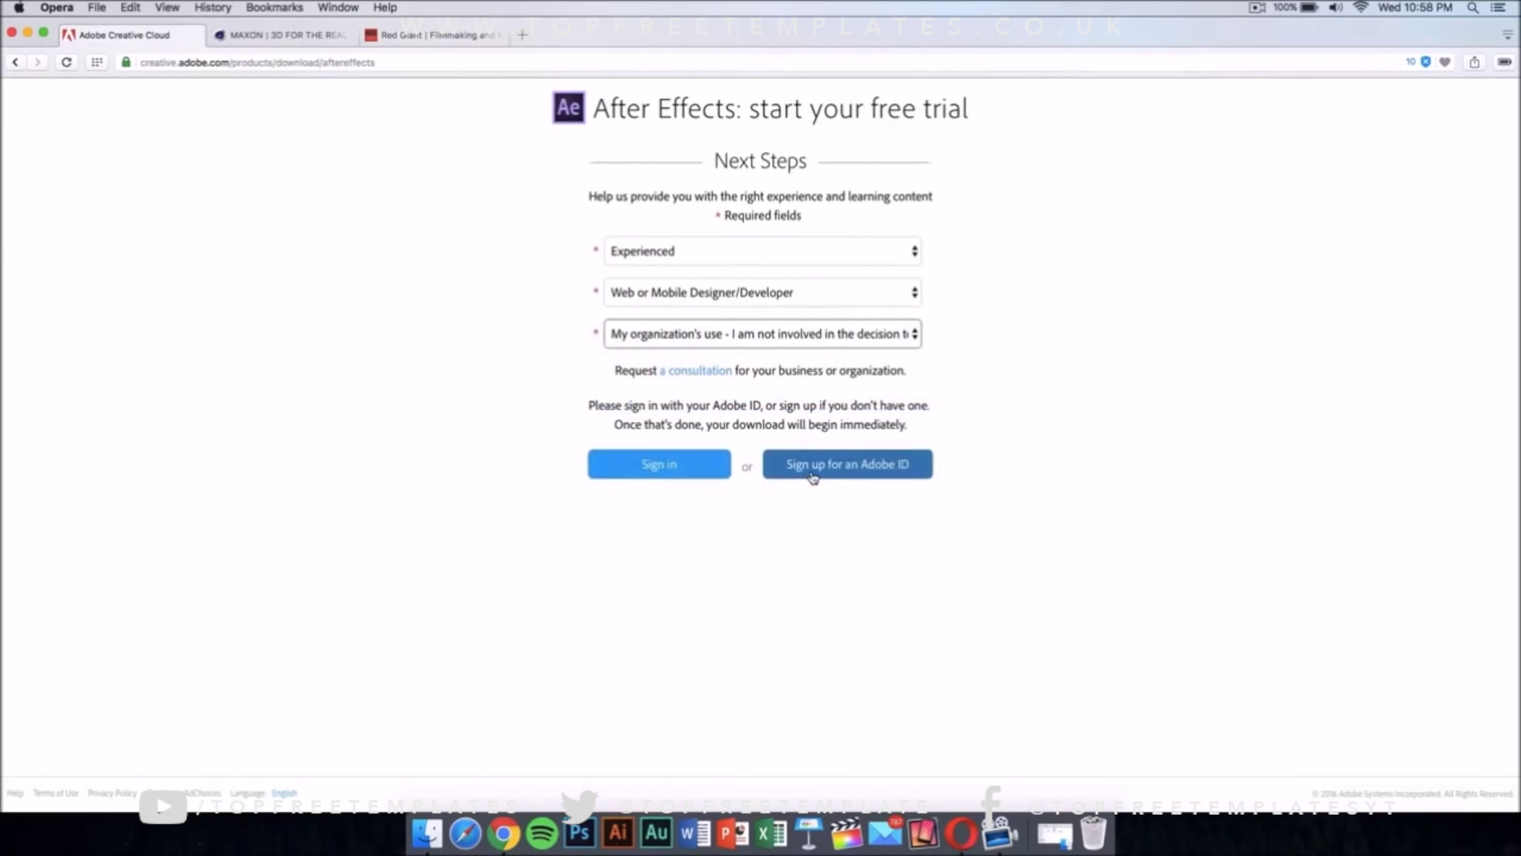
- Continue to Adobe ID sign-up, then close that tab to reveal the MAXON demo form
left_click(812, 474)
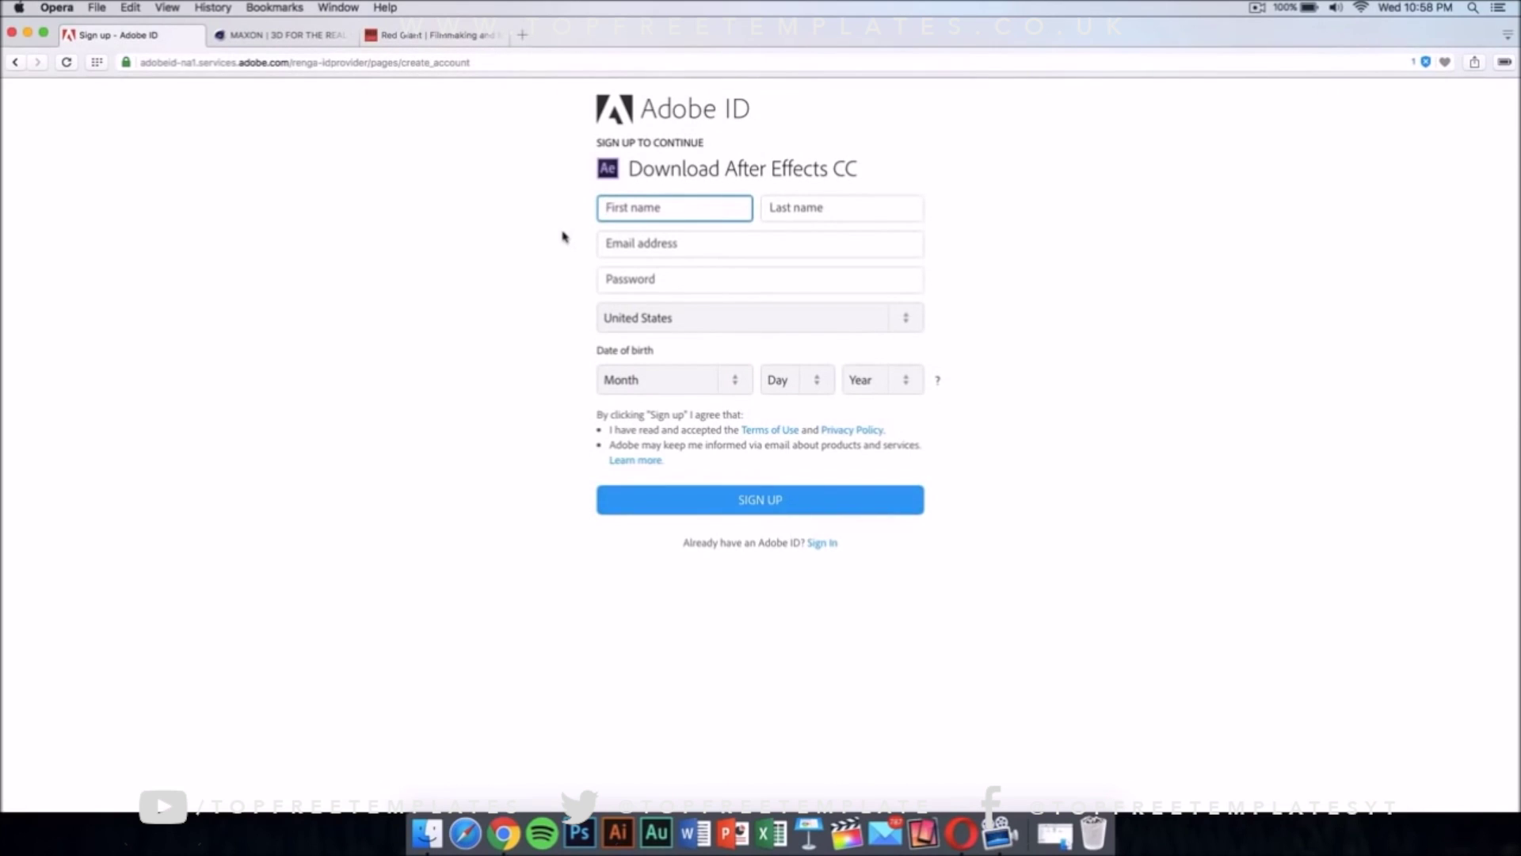
left_click(68, 34)
mouse_move(832, 183)
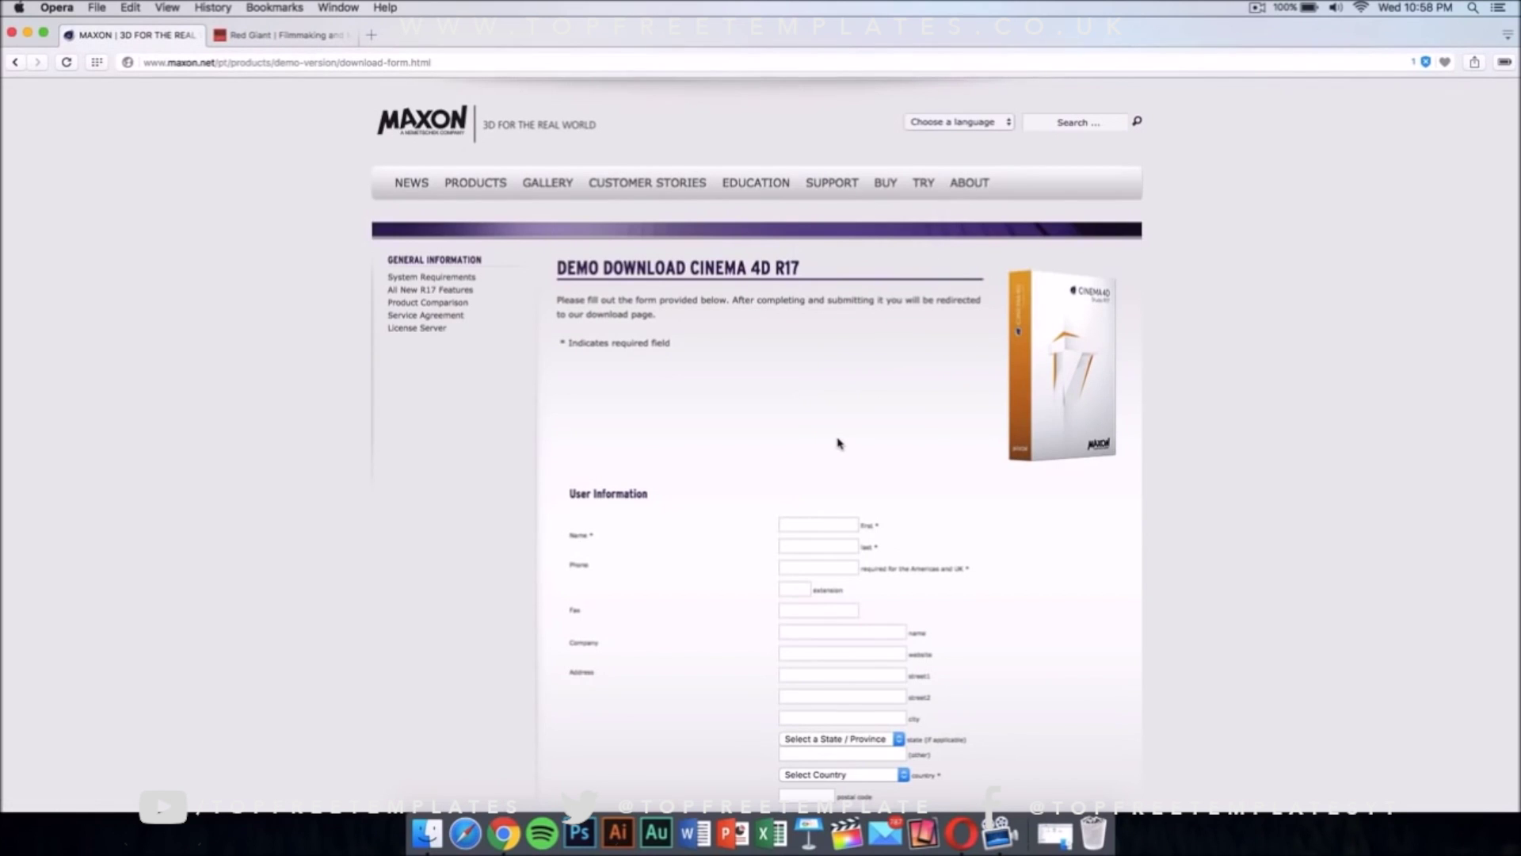
- Scroll up and down through the MAXON Cinema 4D R17 demo download form
scroll(838, 443, "down", 20)
scroll(838, 443, "up", 20)
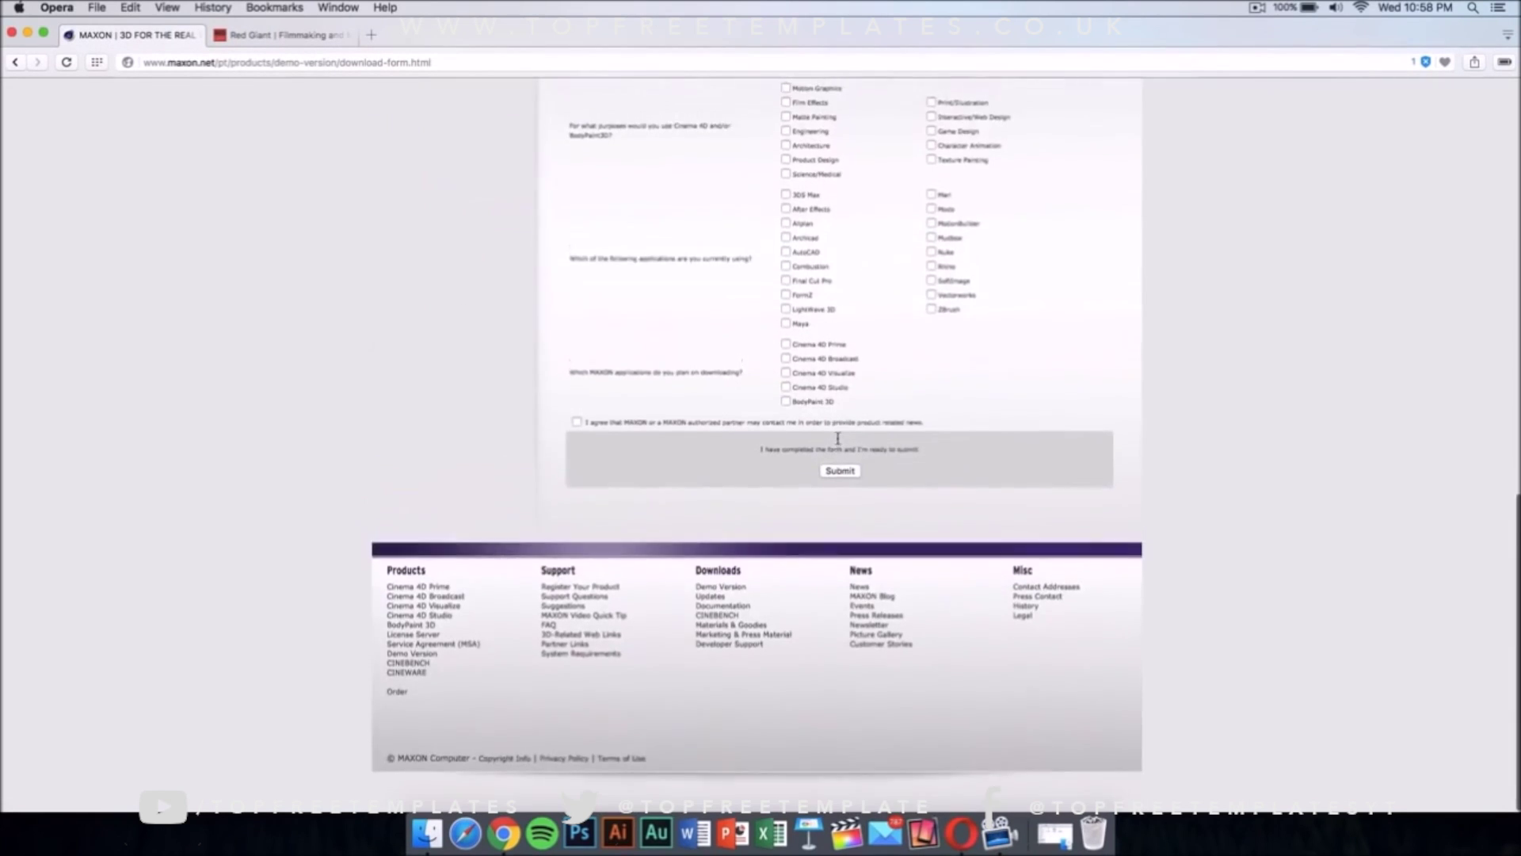
scroll(839, 443, "down", 3)
scroll(838, 443, "down", 3)
scroll(838, 443, "up", 6)
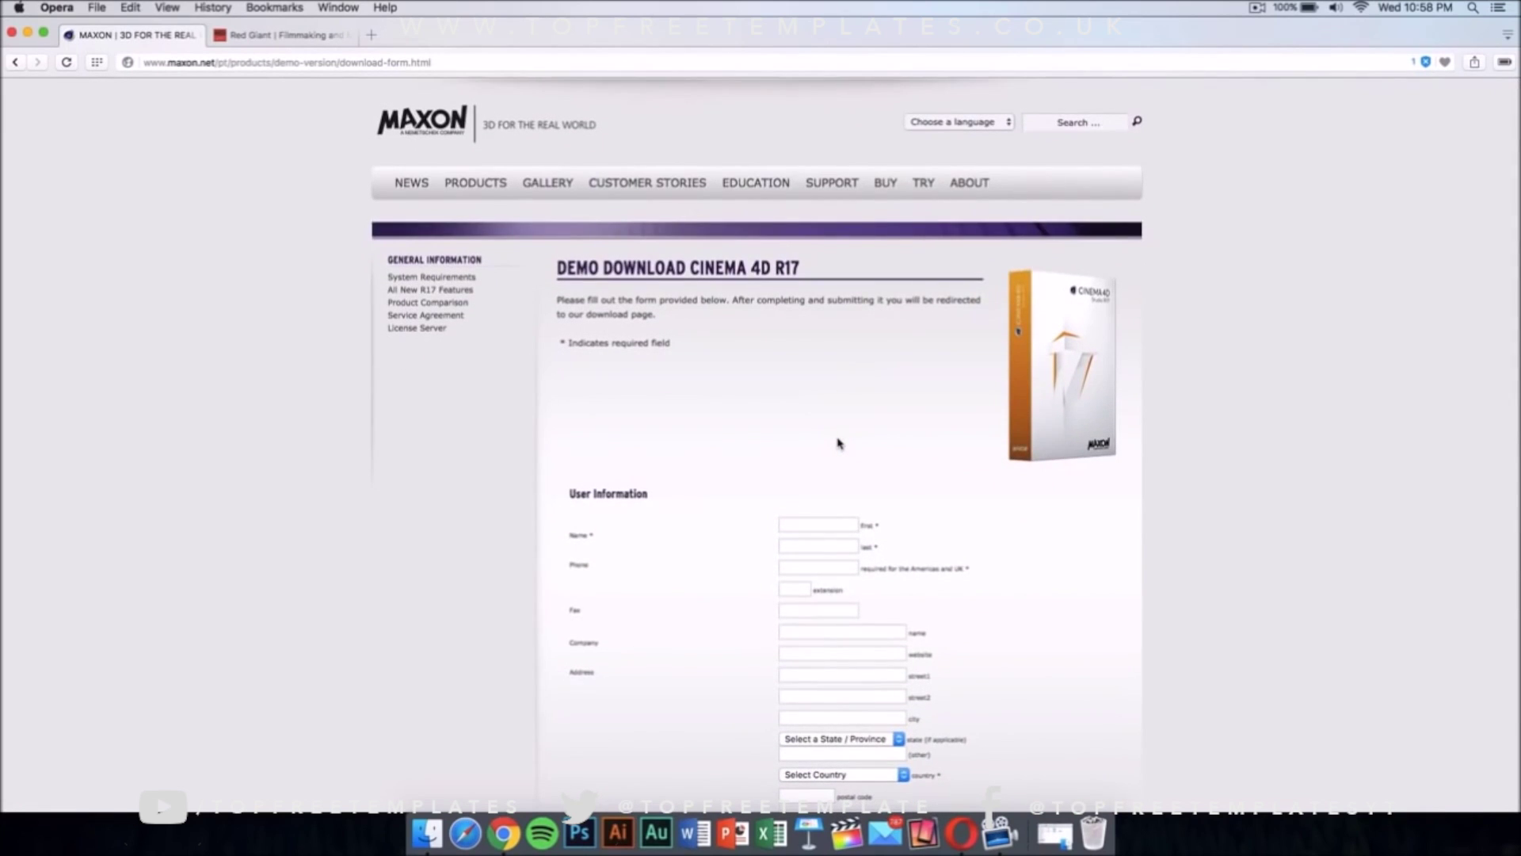
scroll(794, 416, "down", 15)
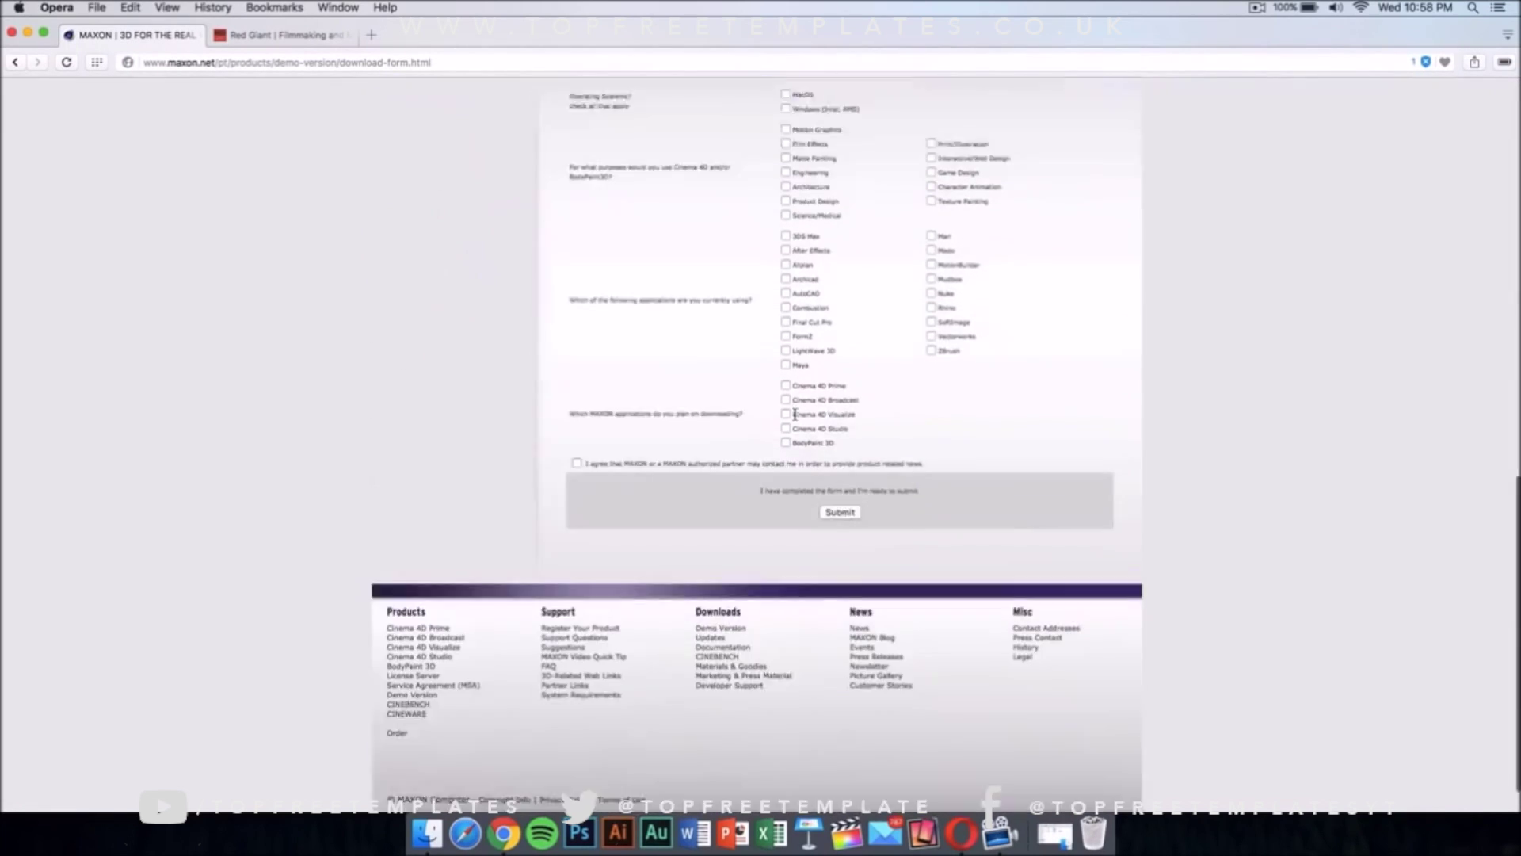
scroll(795, 414, "up", 15)
scroll(796, 416, "down", 15)
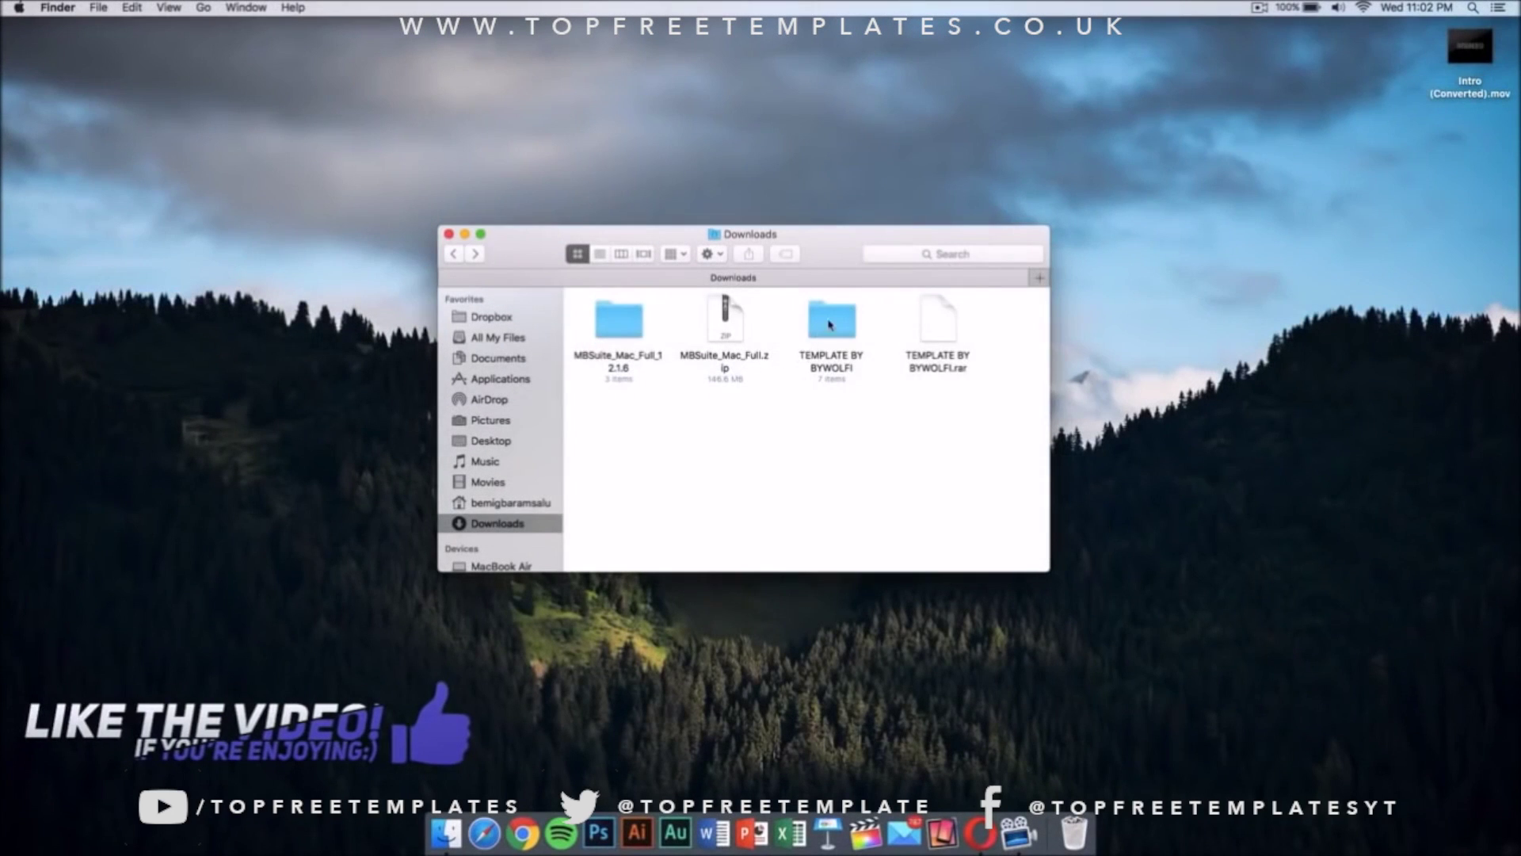
- Open the TEMPLATE BY BYWOLFI folder and load C4D Part.c4d into Cinema 4D
double_click(830, 324)
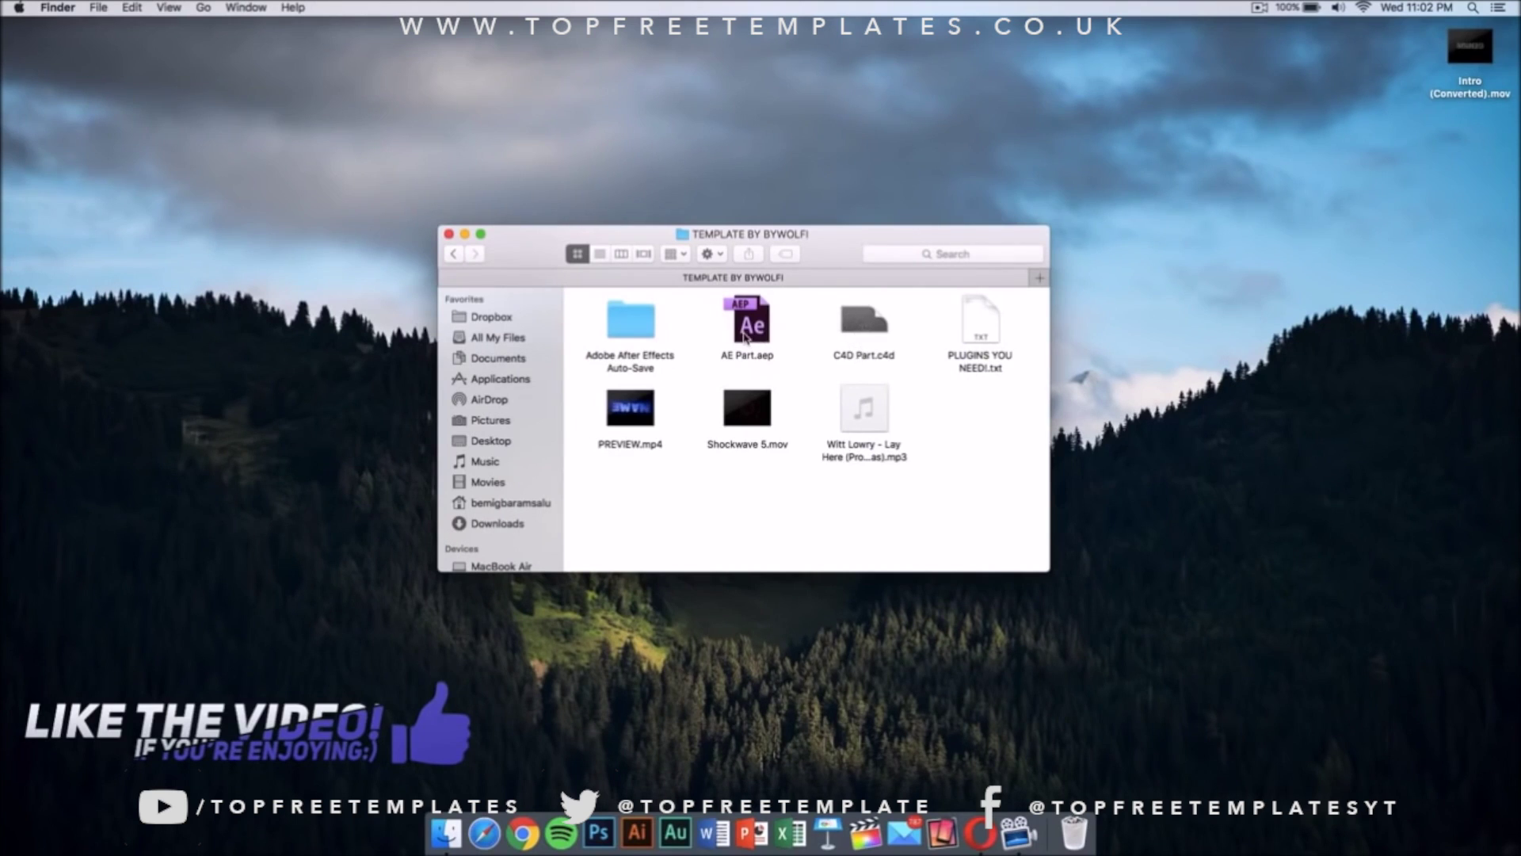
double_click(854, 323)
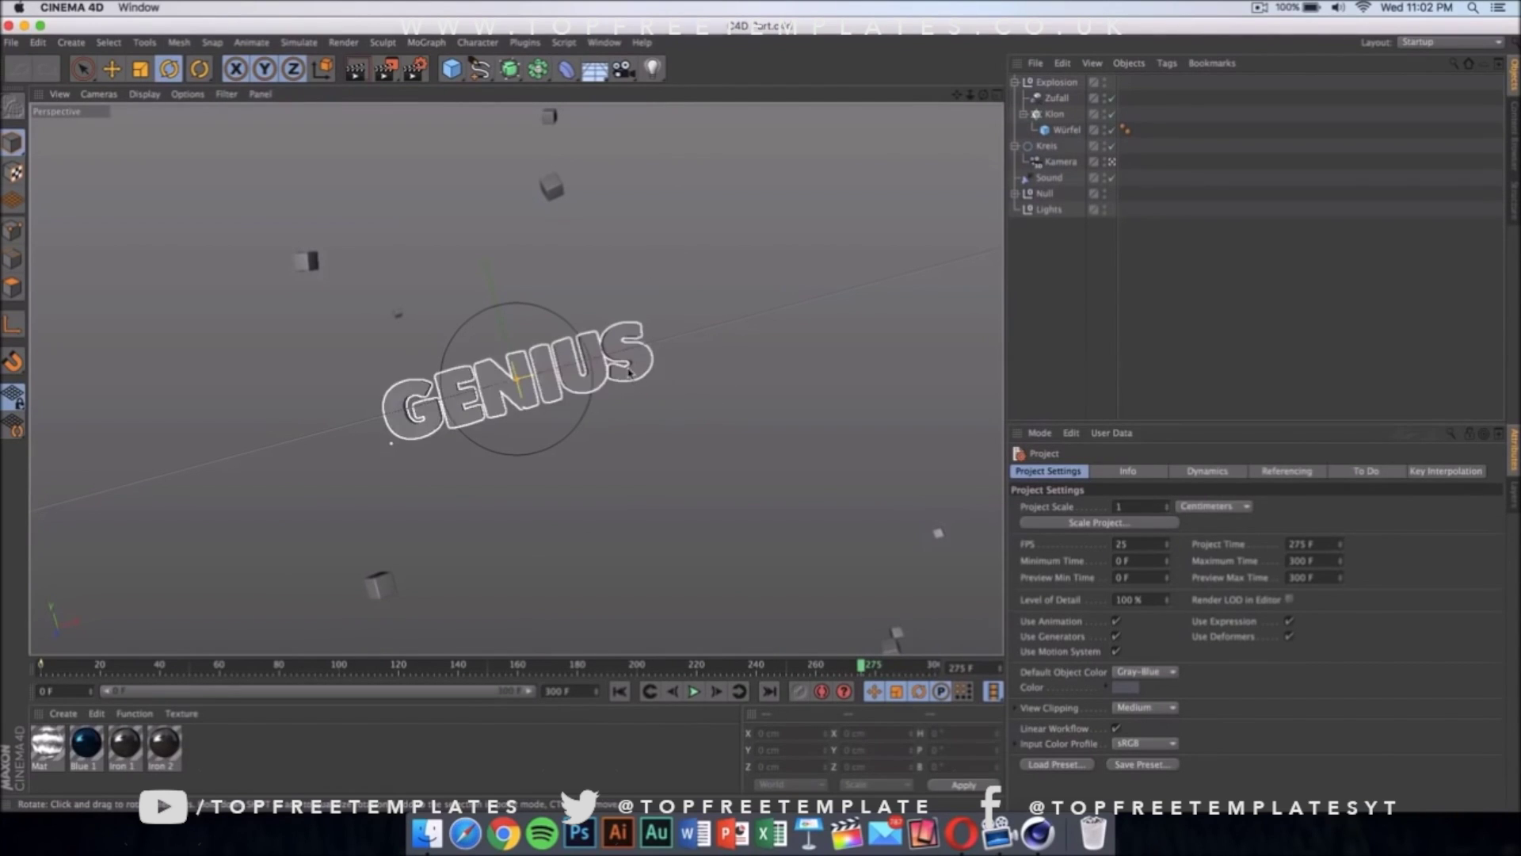
- Replace GENIUS with TECH in the MoText object's Text field
left_click(661, 385)
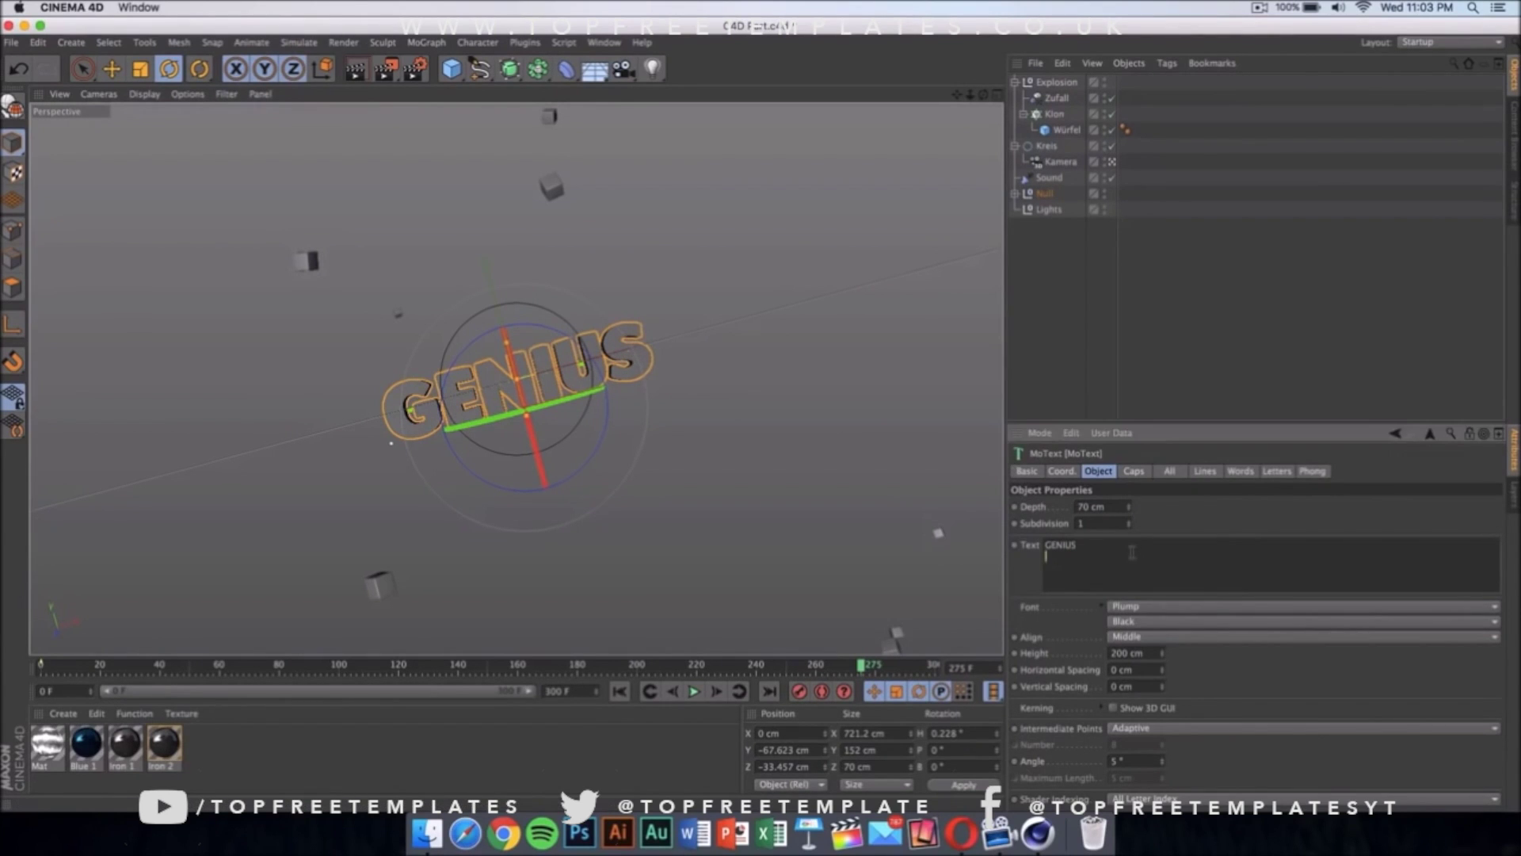
double_click(1060, 544)
type("TECH")
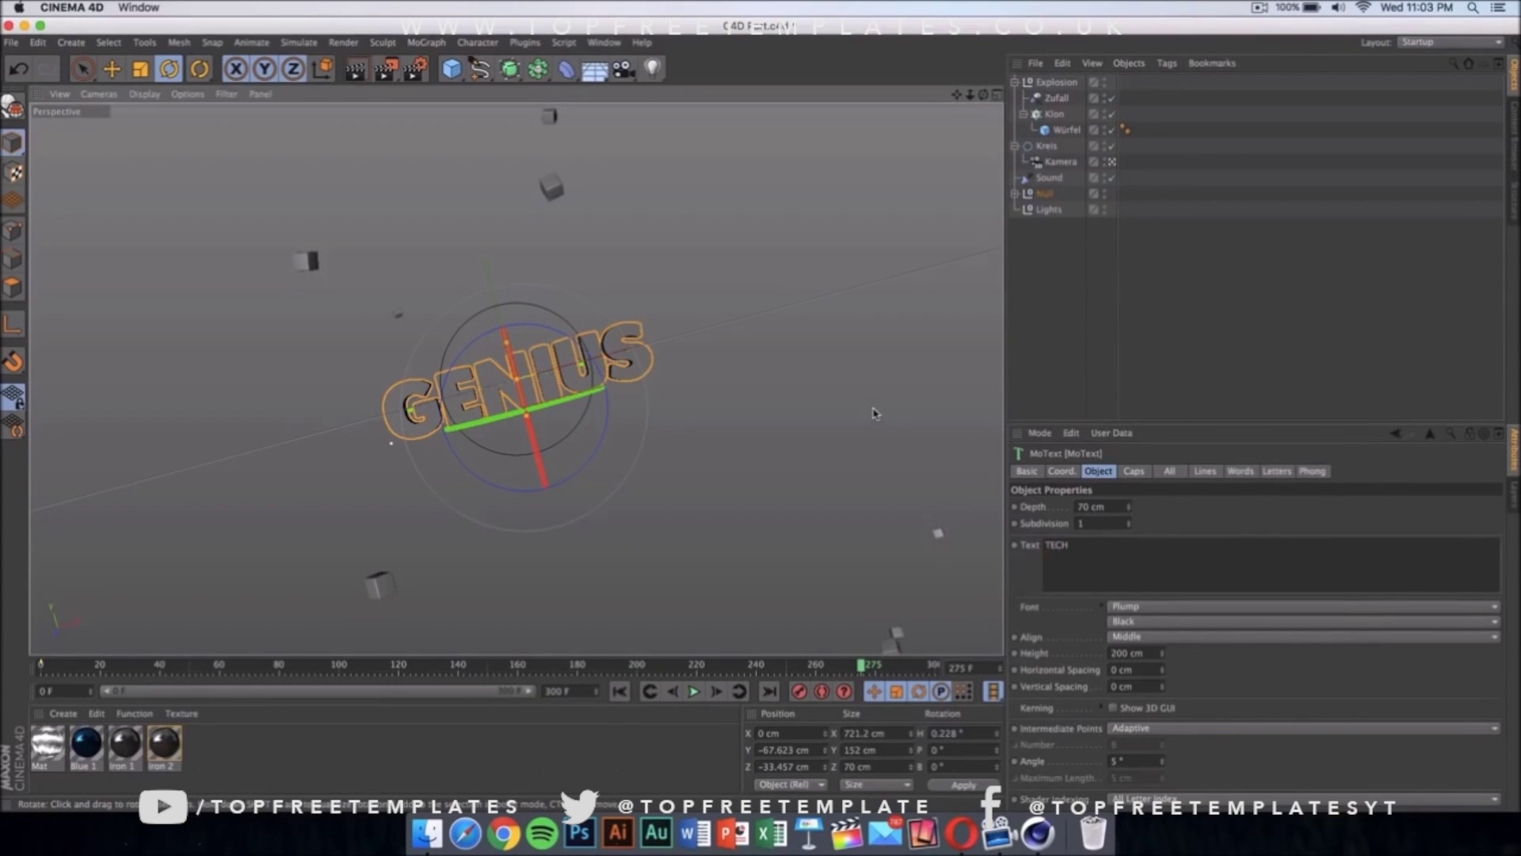
left_click(648, 341)
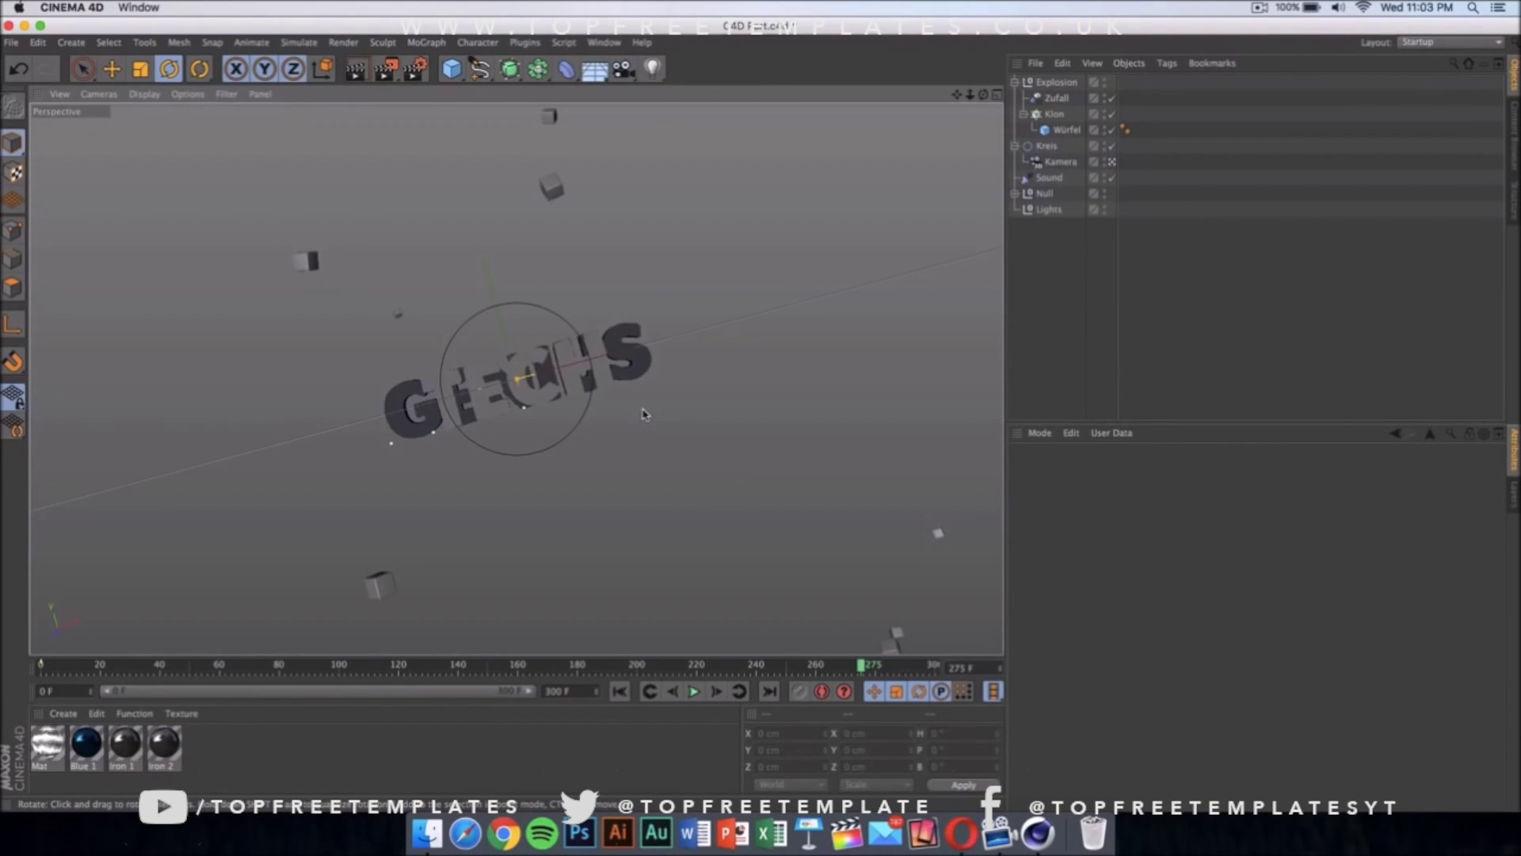
left_click(646, 364)
double_click(1139, 547)
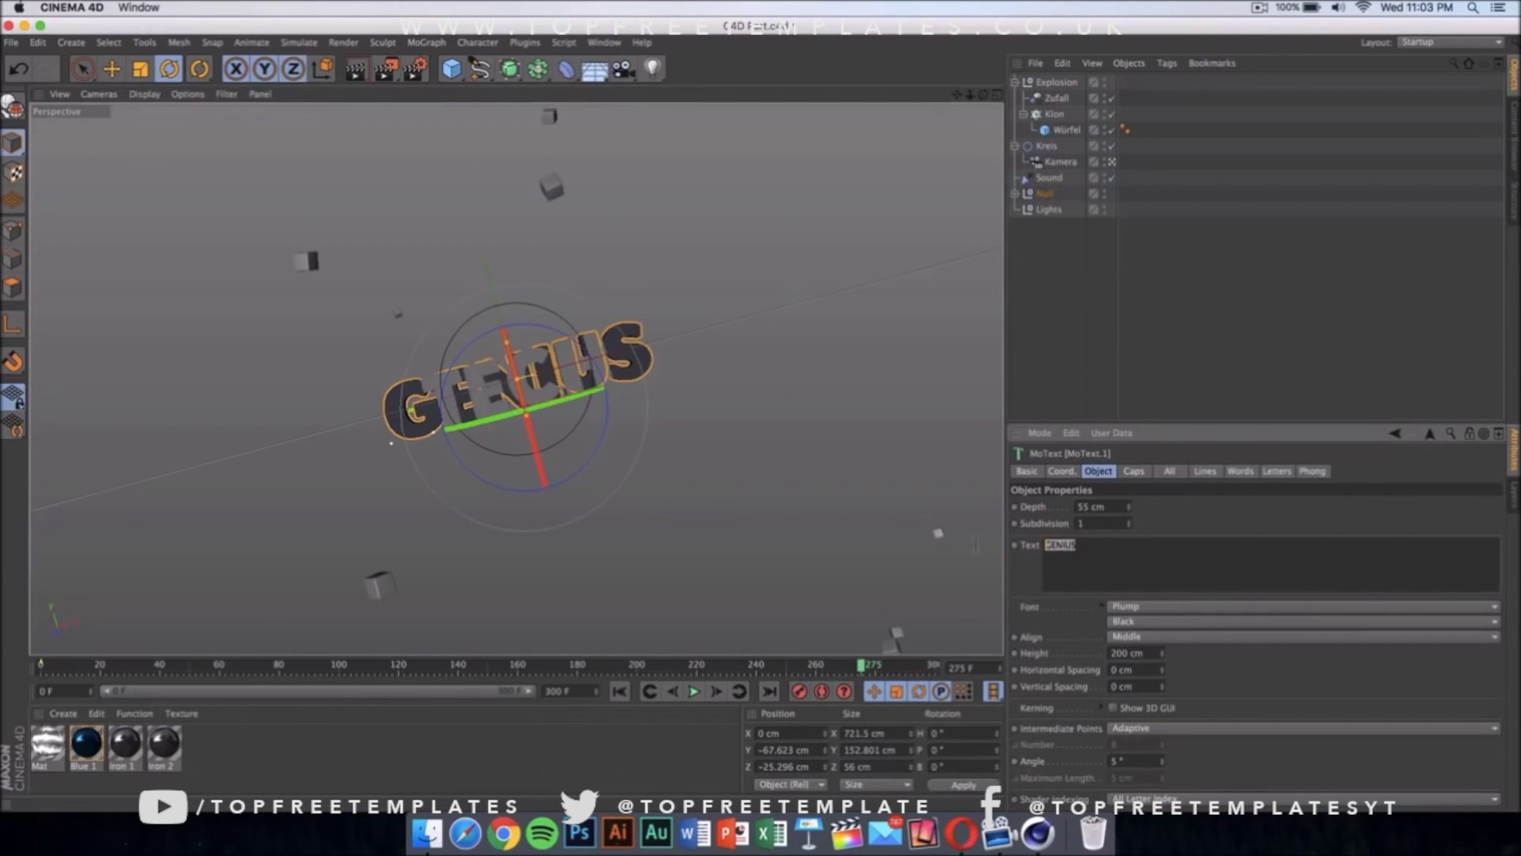
key("BackSpace")
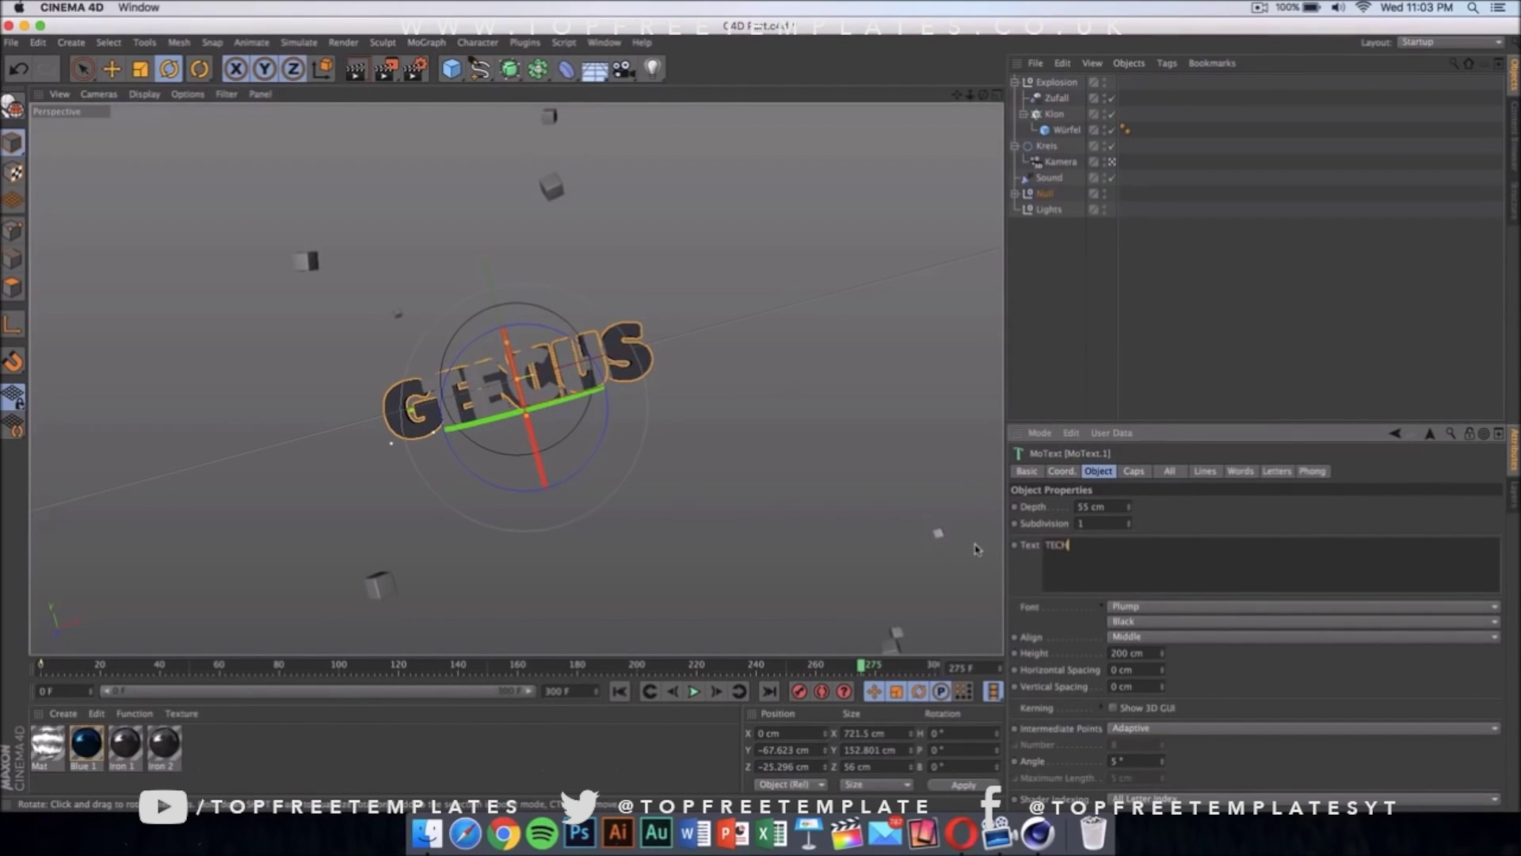
type("TECH")
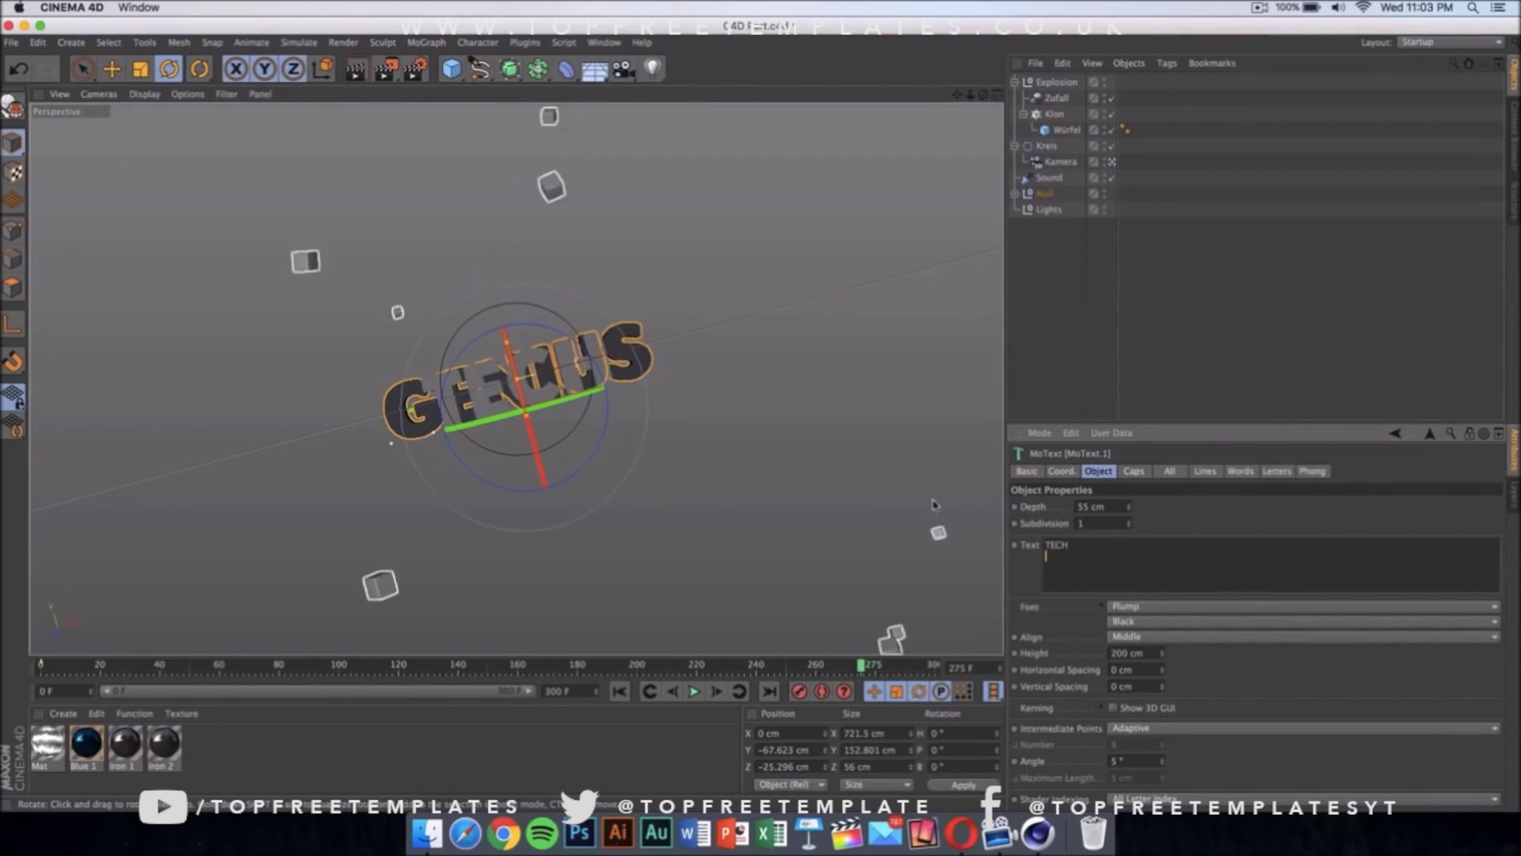
left_click(870, 388)
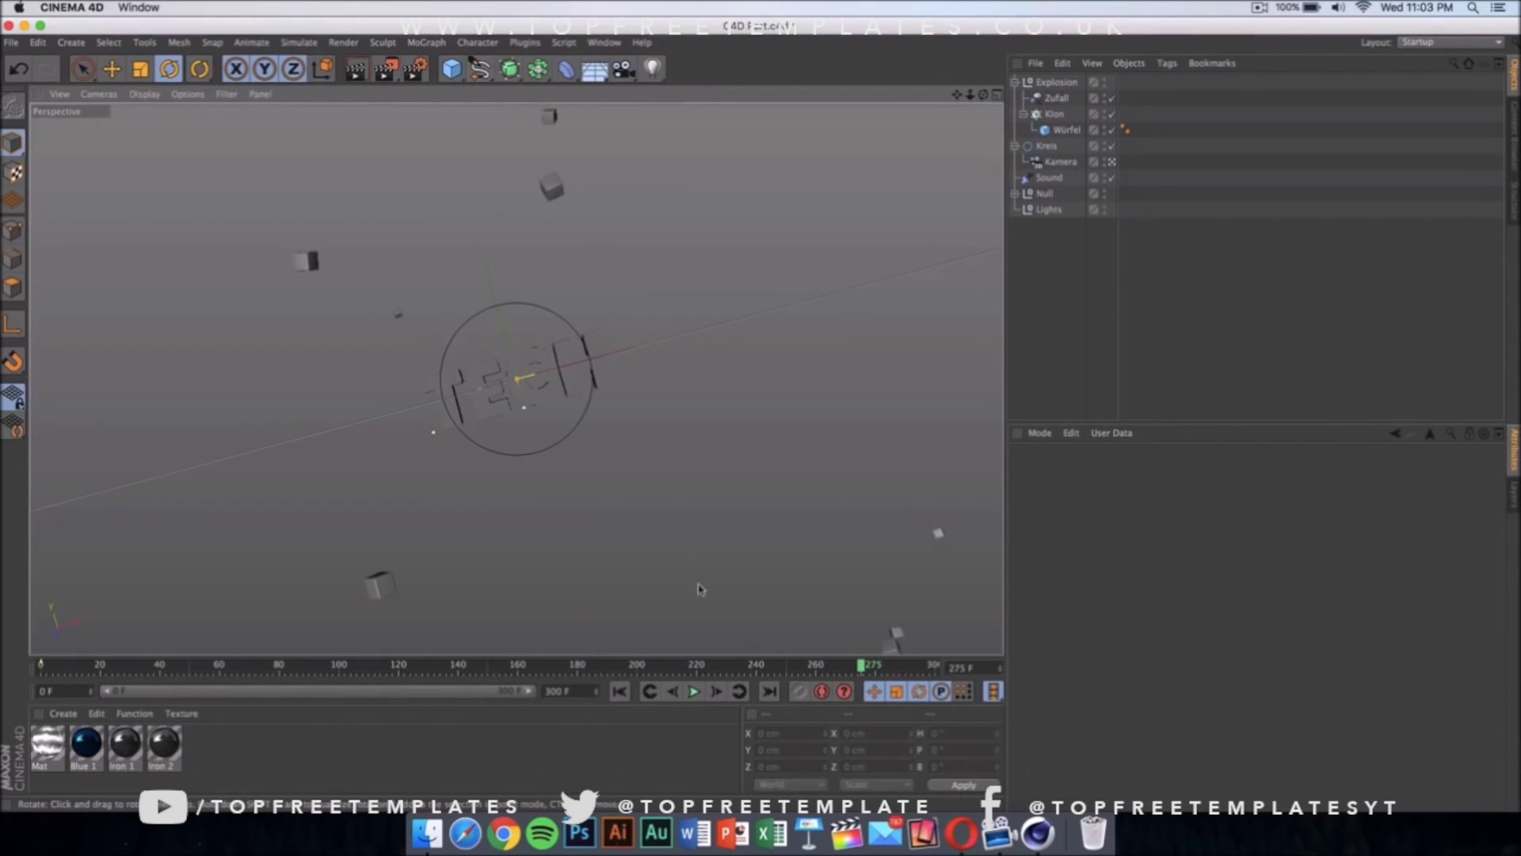
- Play the animation, pause at frame 216, and quick-render the TECH frame in the viewport
left_click(693, 691)
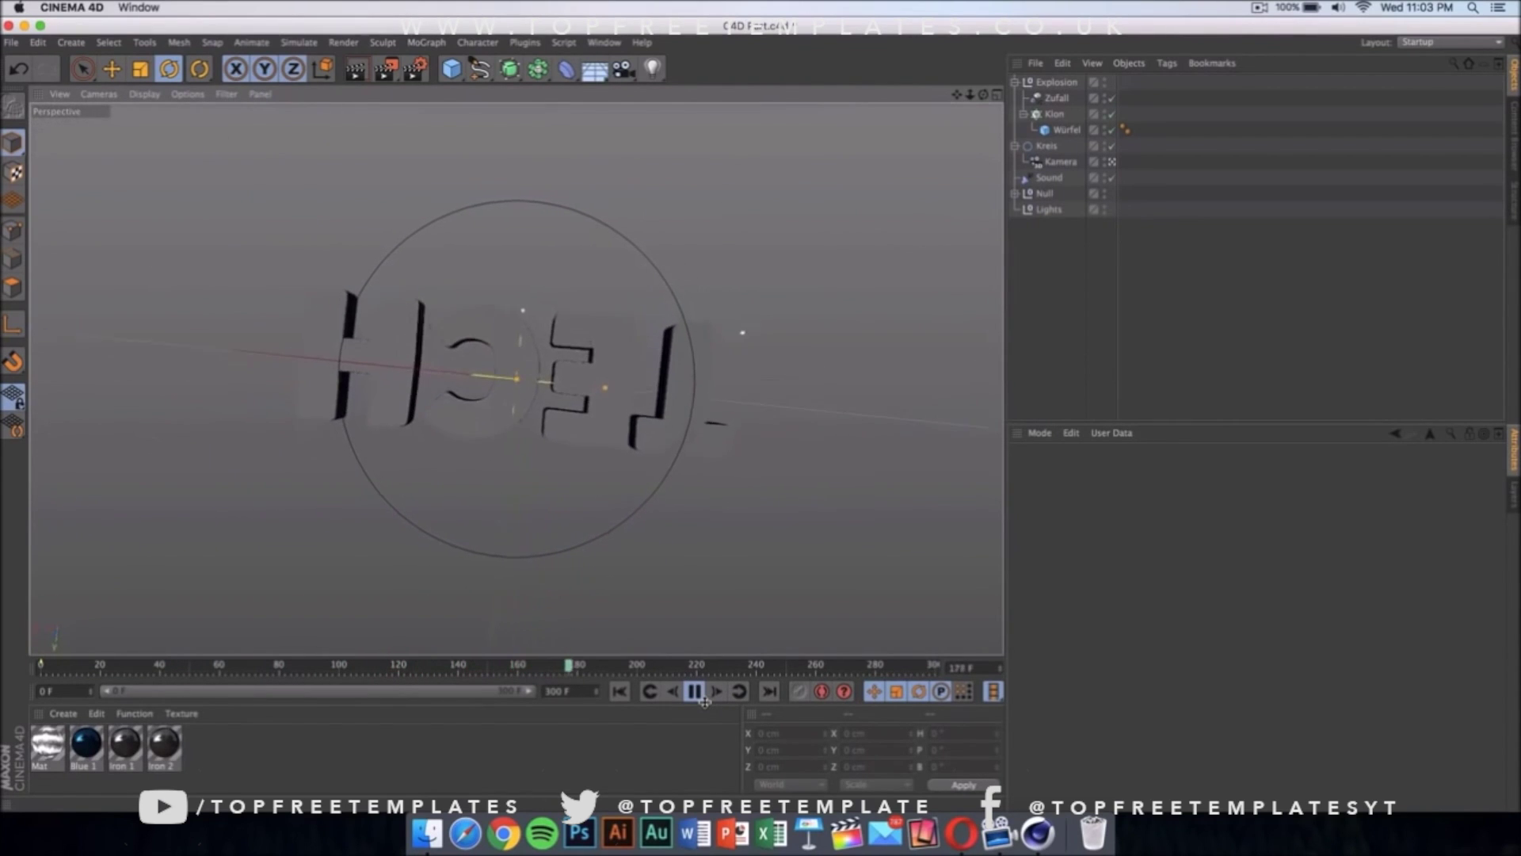
left_click(699, 695)
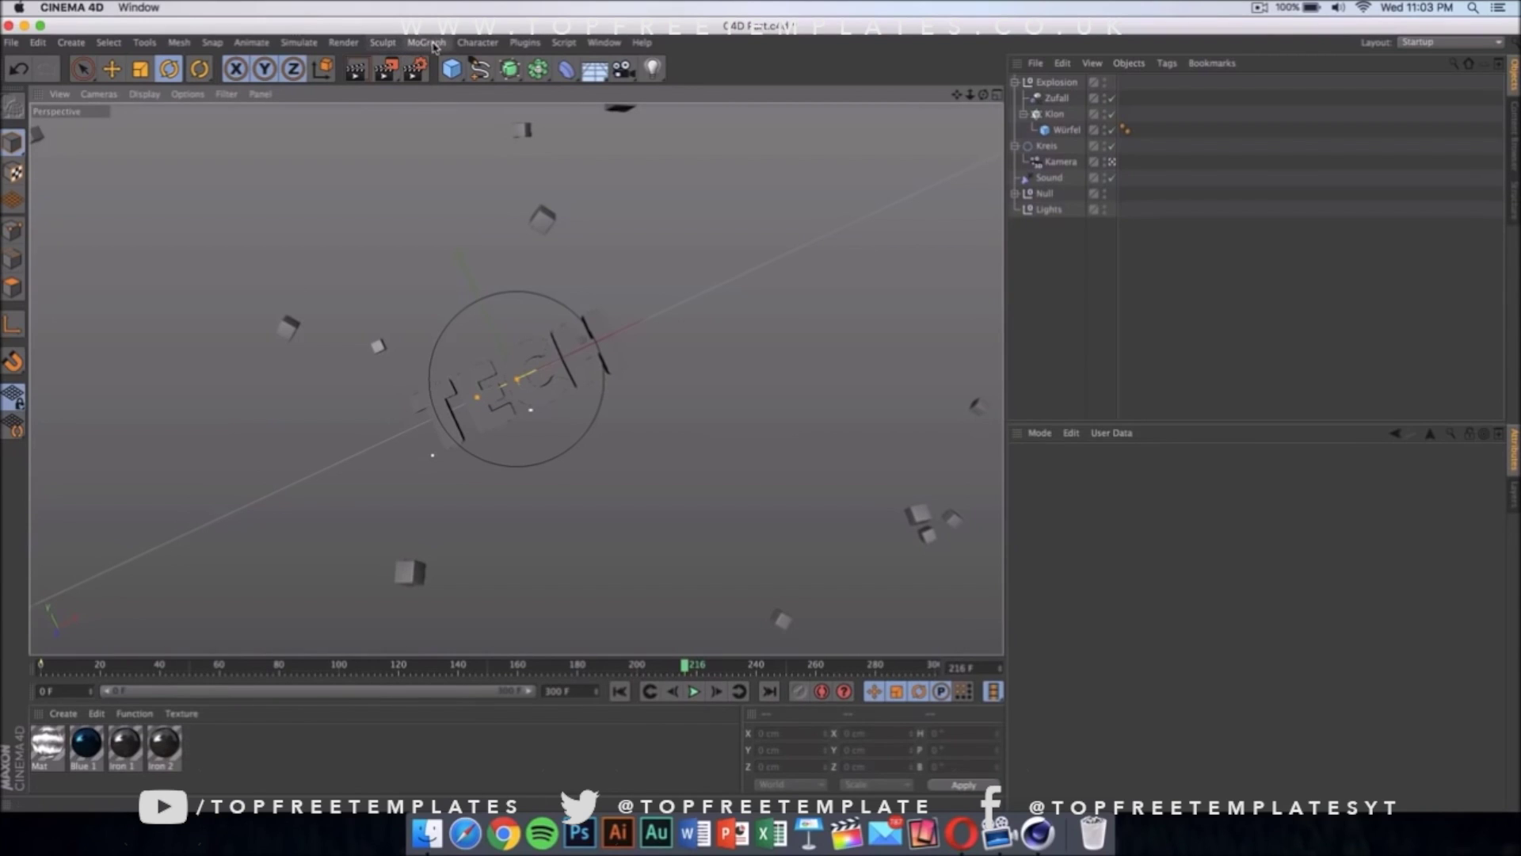
left_click(352, 46)
left_click(392, 66)
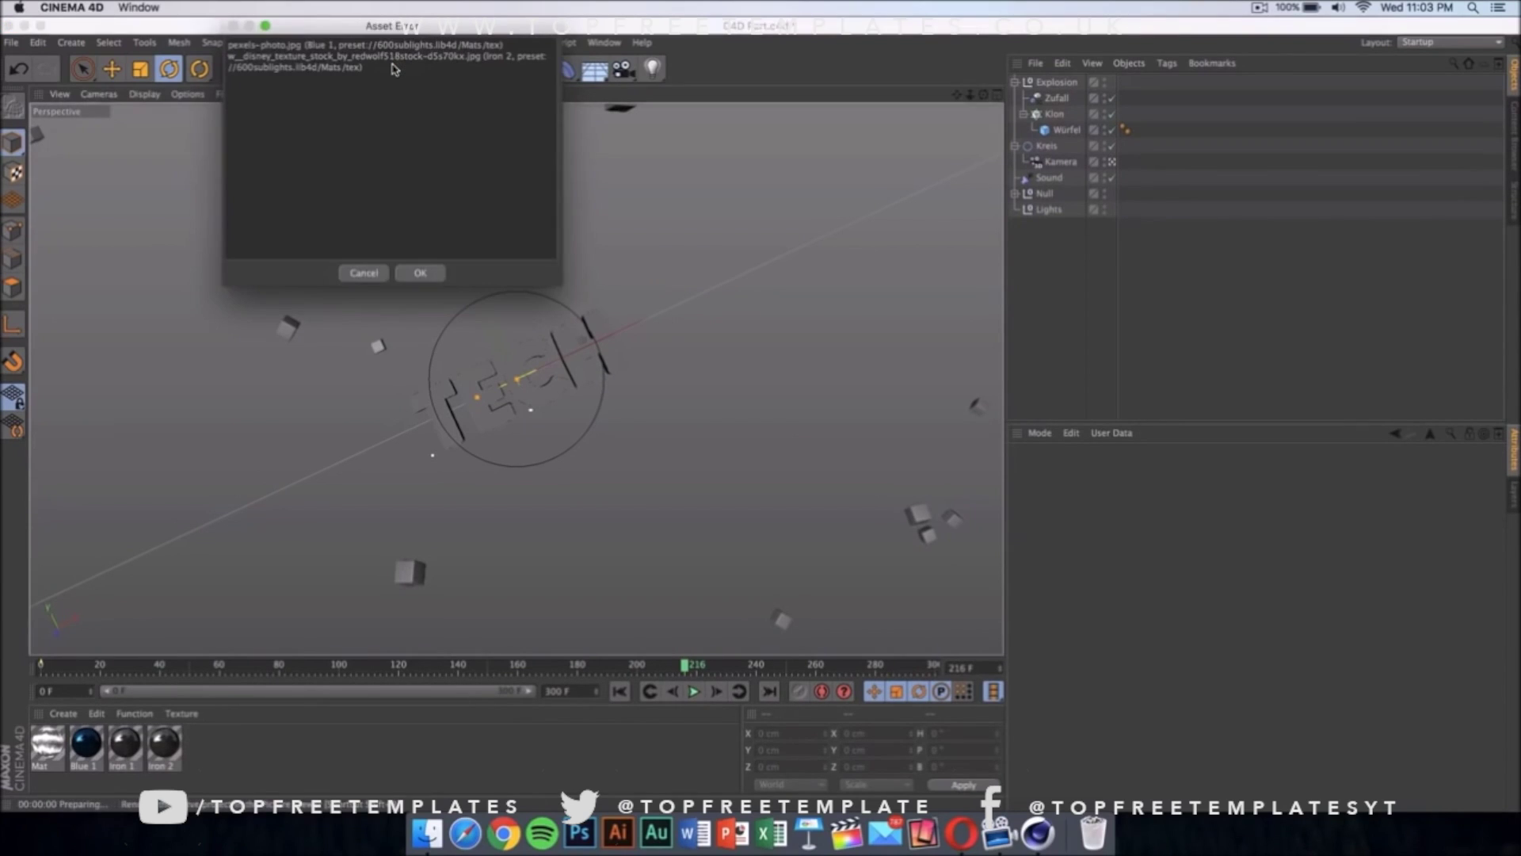
left_click(429, 276)
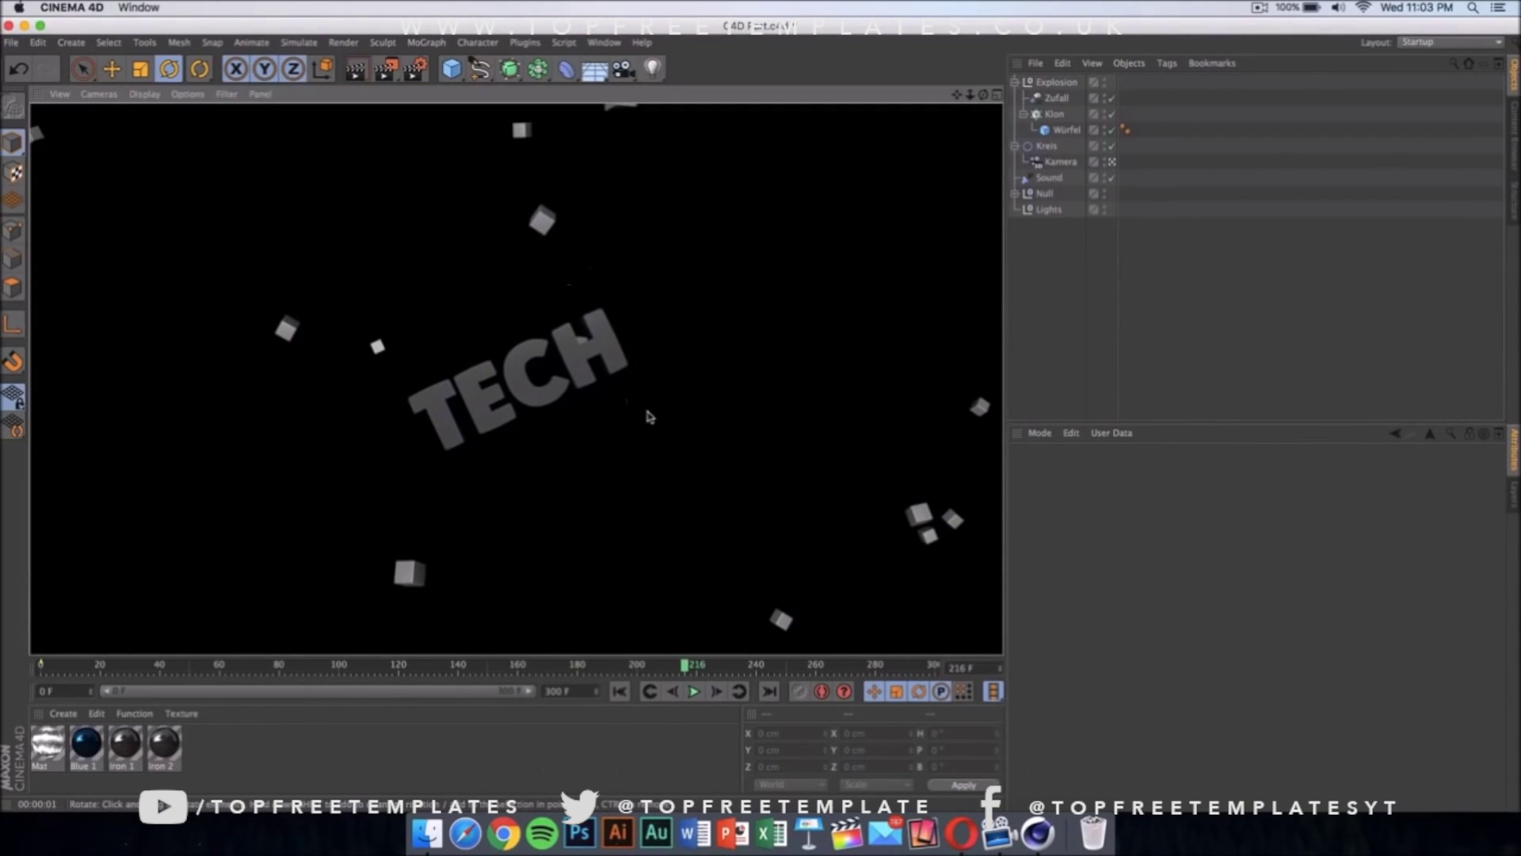
left_click(520, 242)
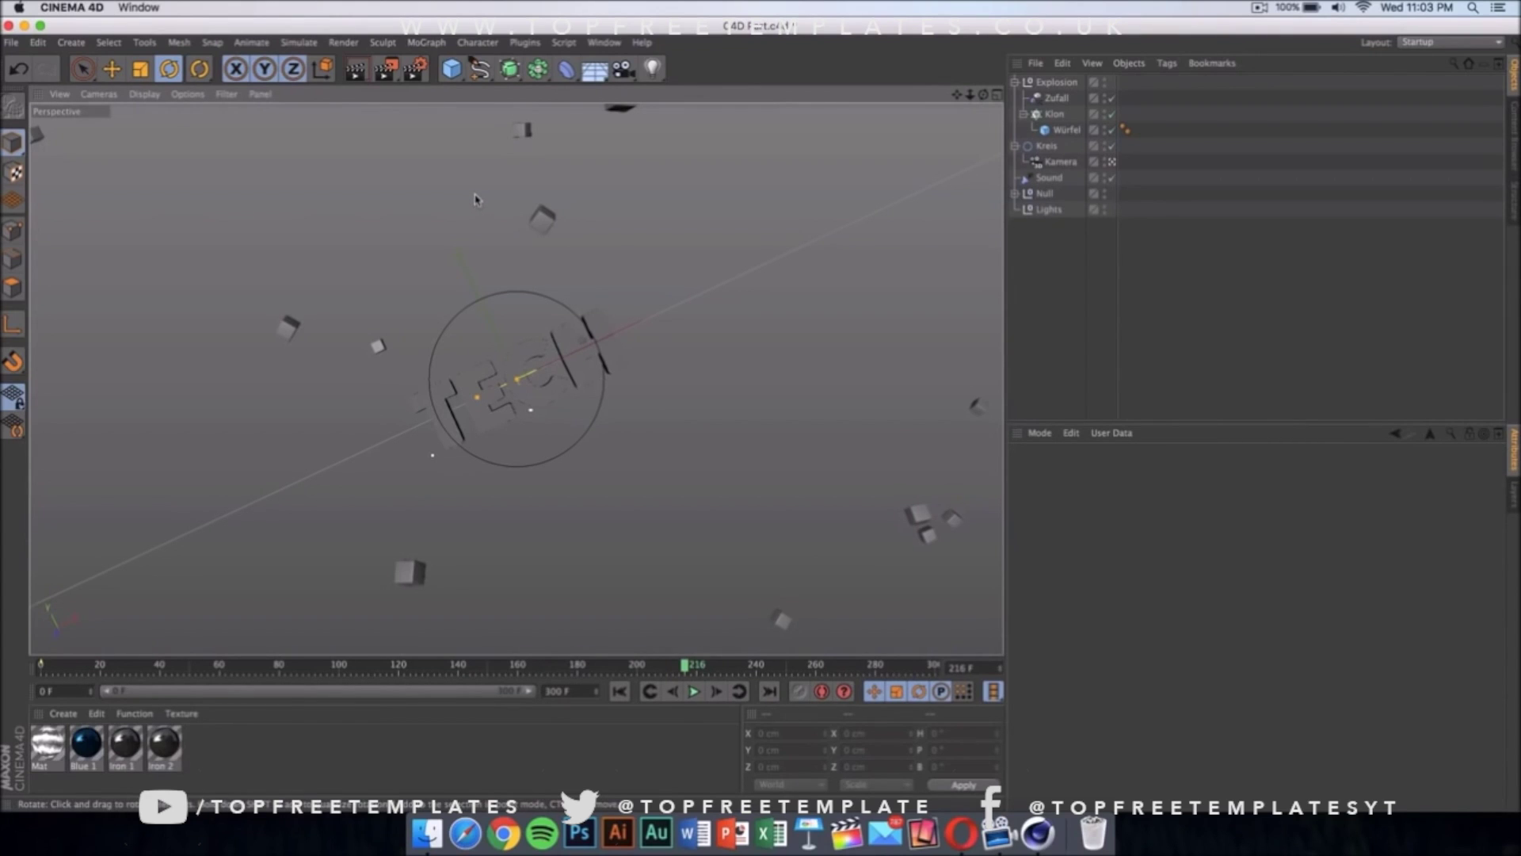
- Browse the font list for the TECH MoText, currently set to Plump
left_click(617, 359)
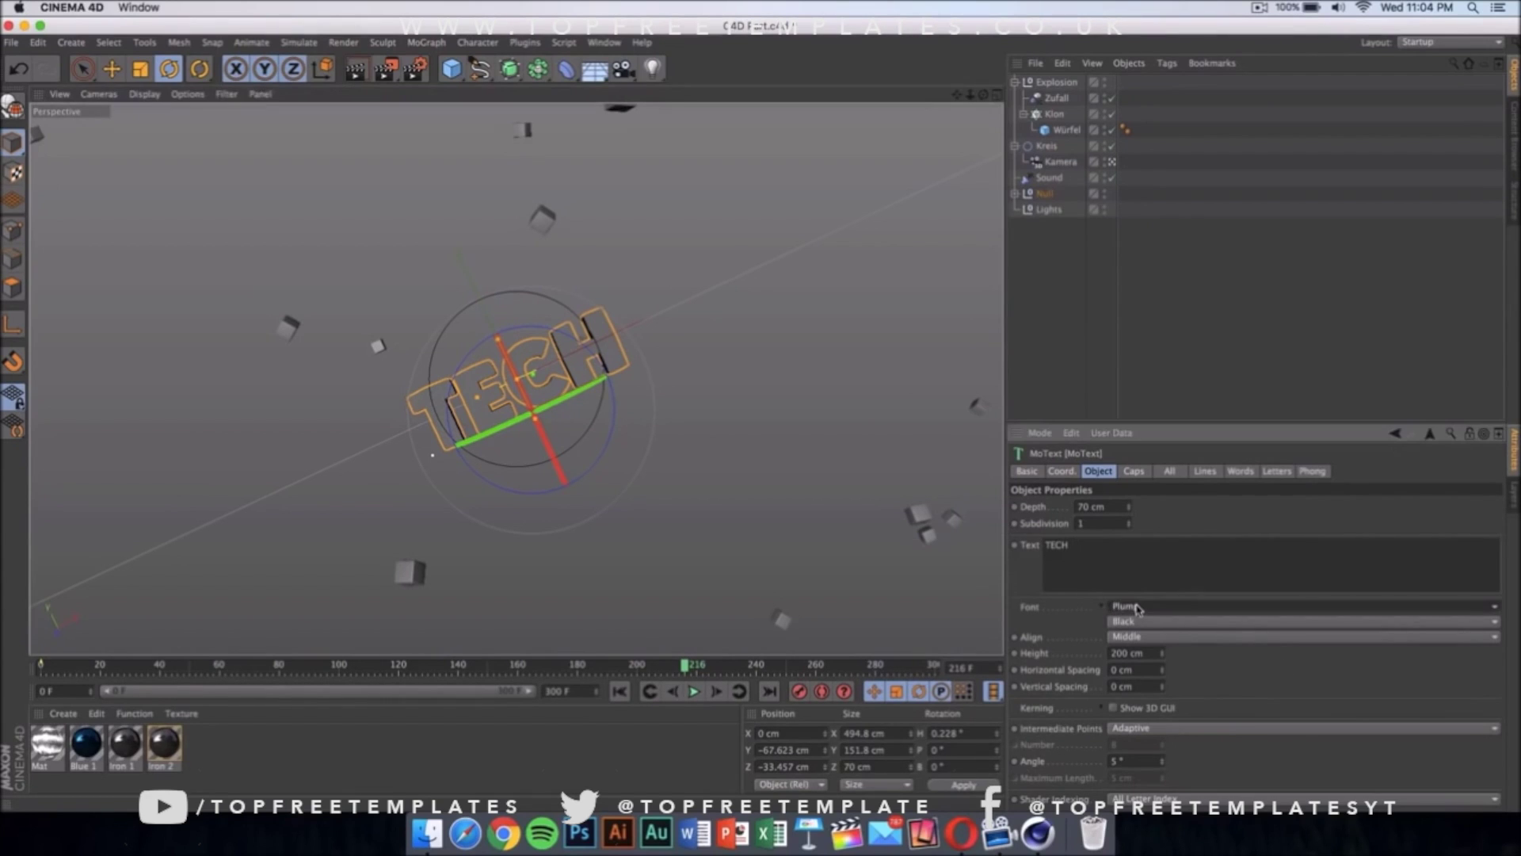
left_click(1175, 606)
scroll(1240, 392, "down", 10)
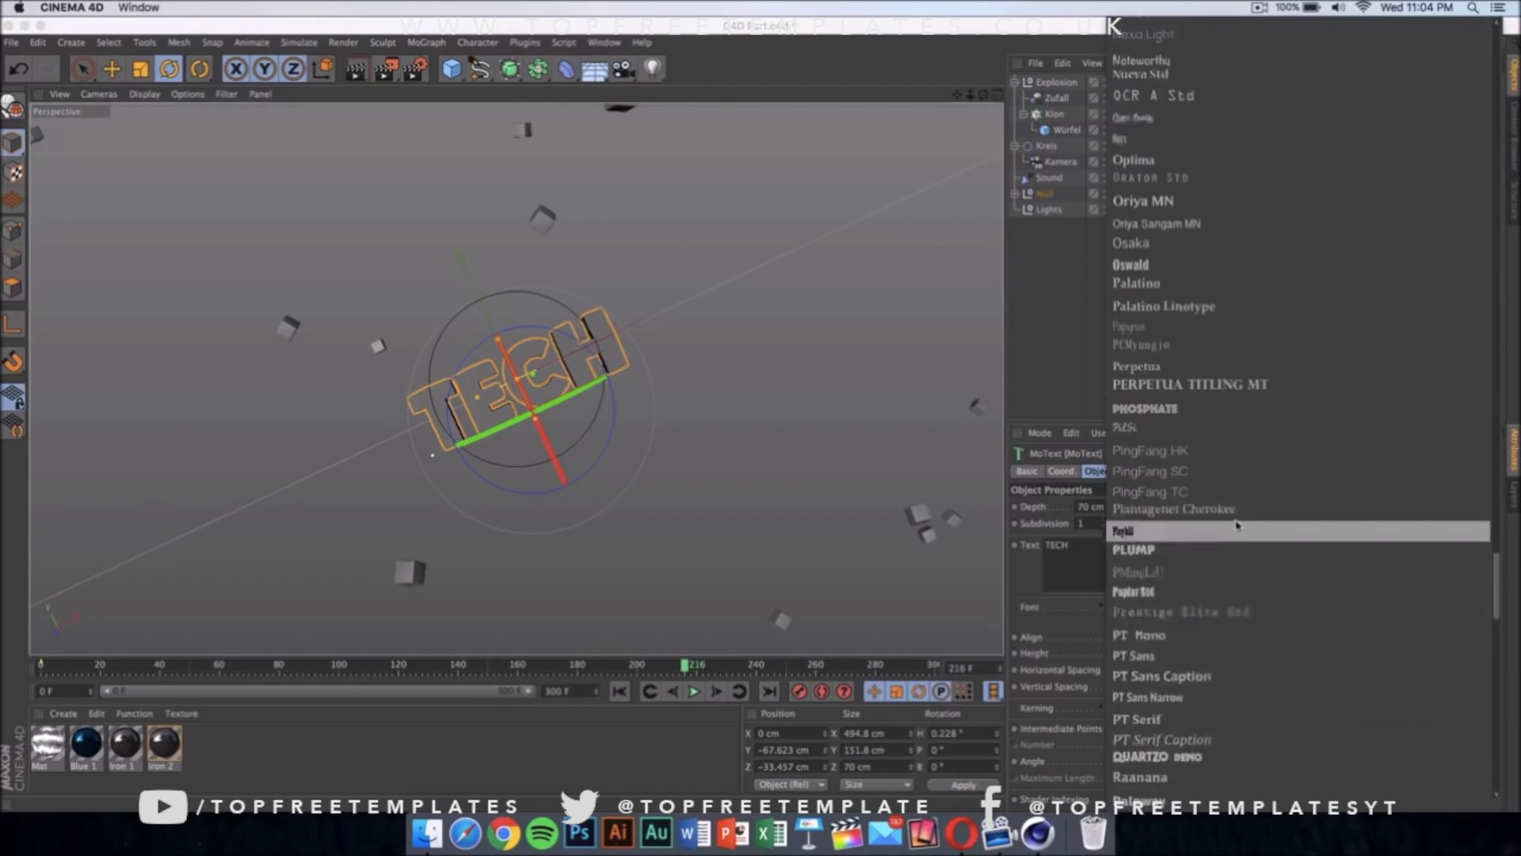
scroll(1240, 392, "up", 20)
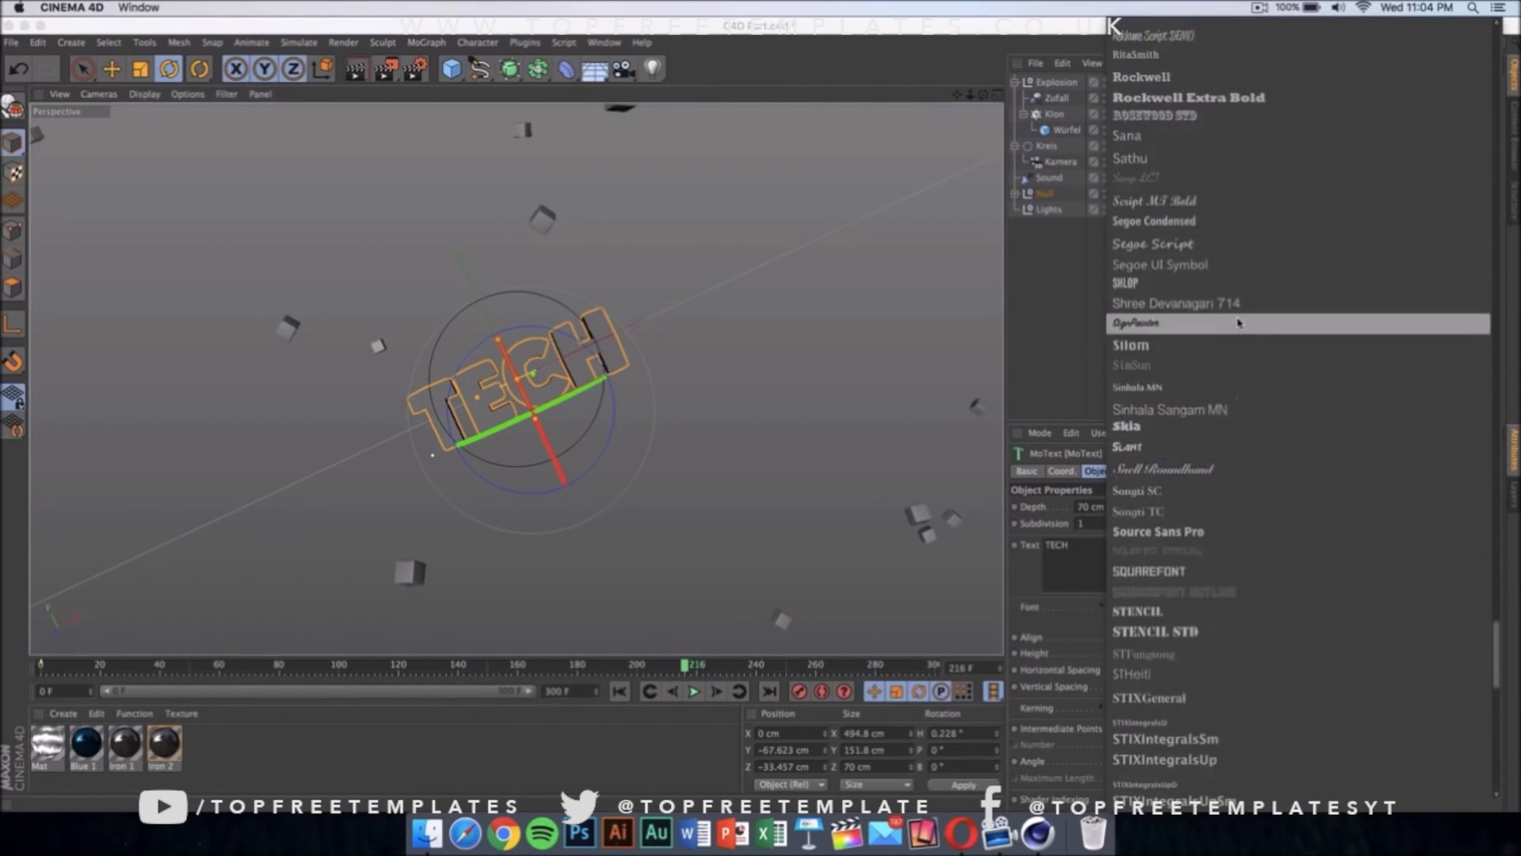
scroll(1243, 410, "down", 20)
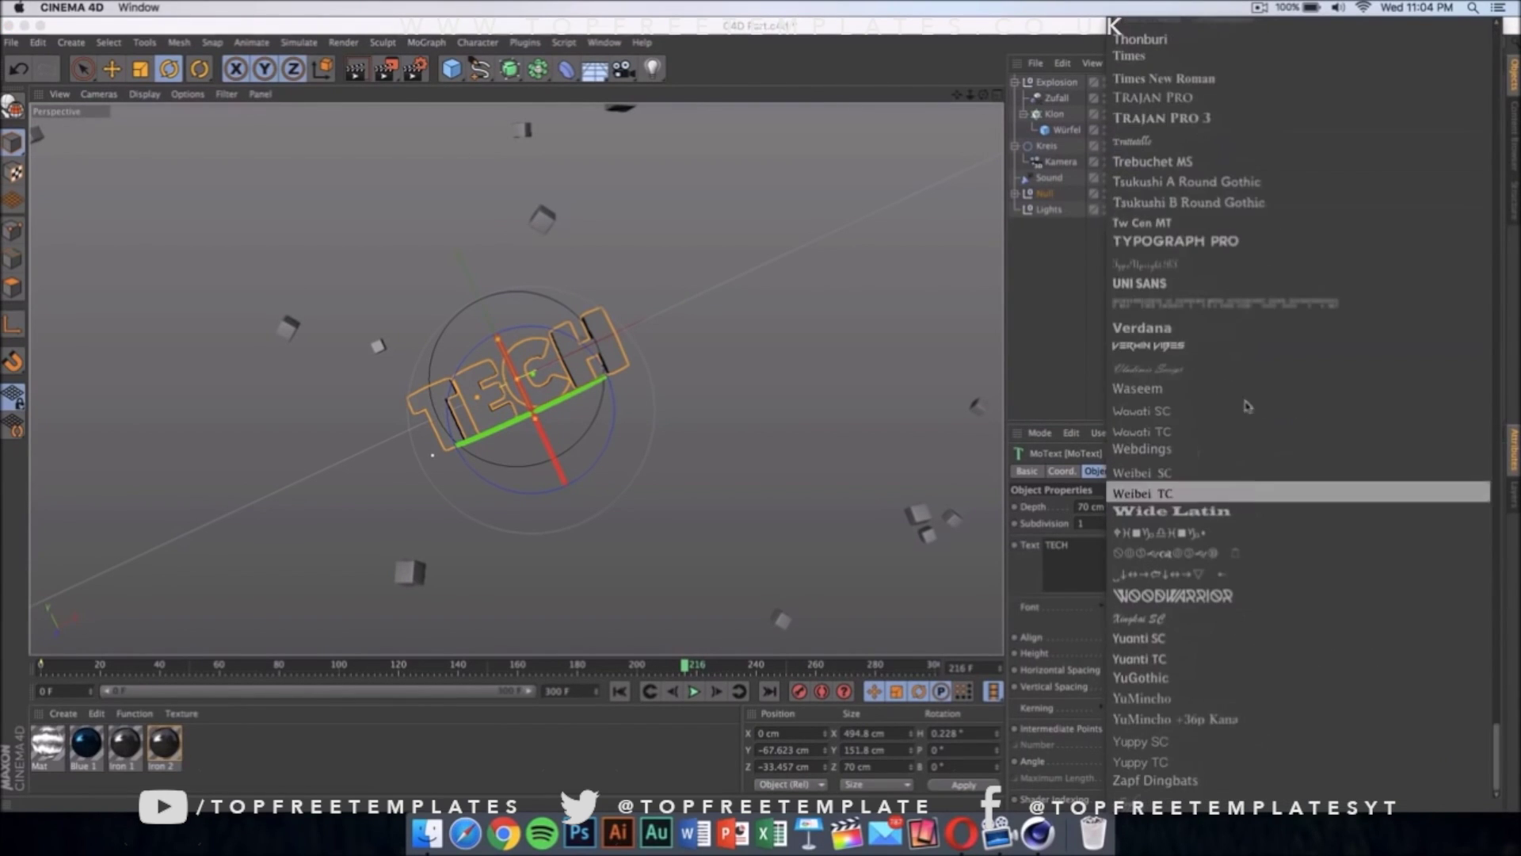
- Keep the Plump font and inspect the Blue 1 material's colour R 14, G 68, B 127
left_click(842, 465)
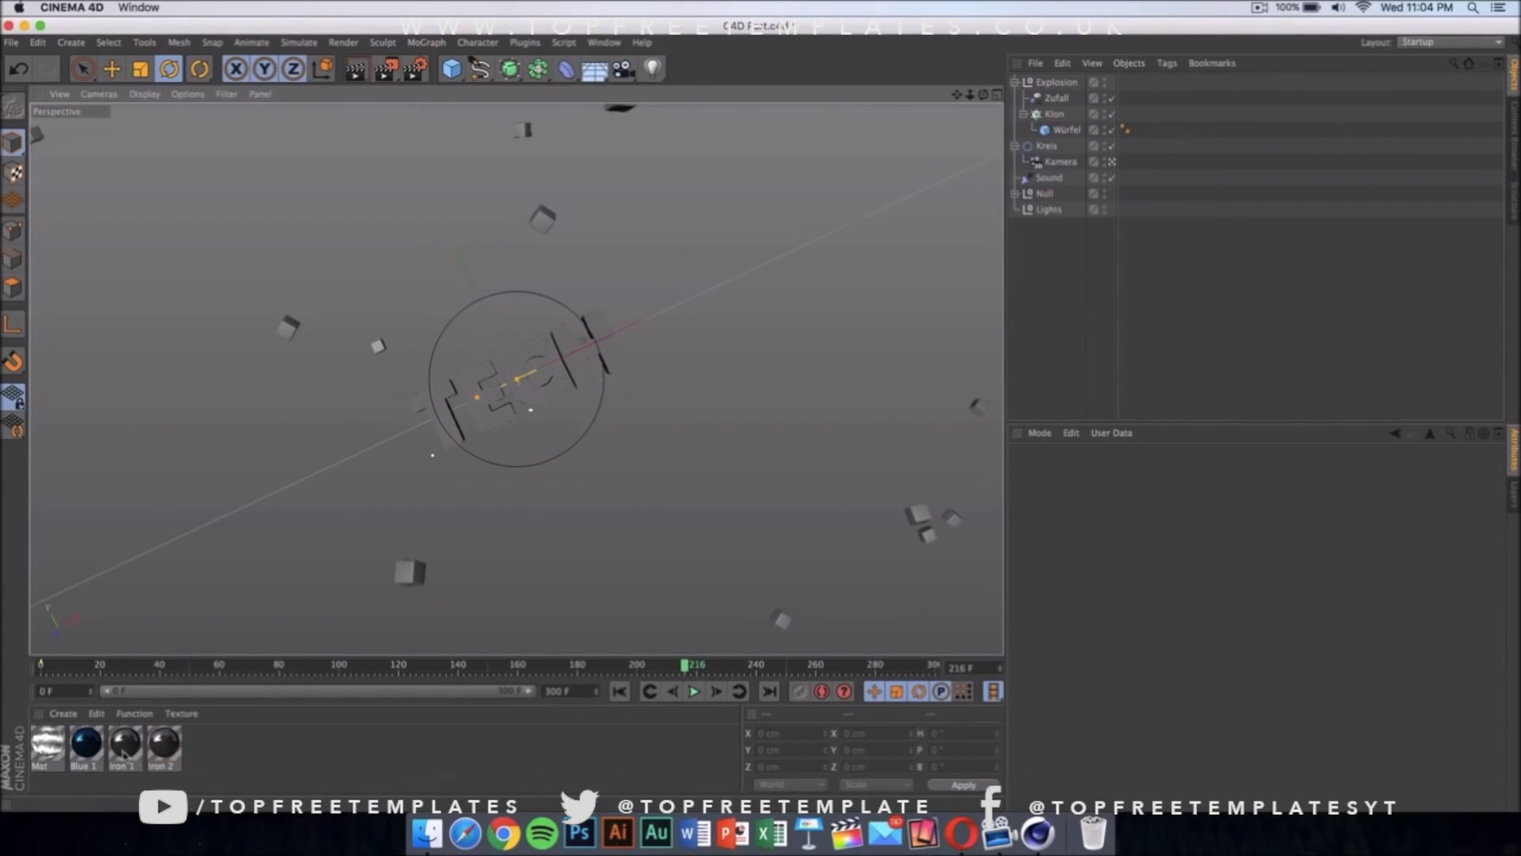
double_click(87, 743)
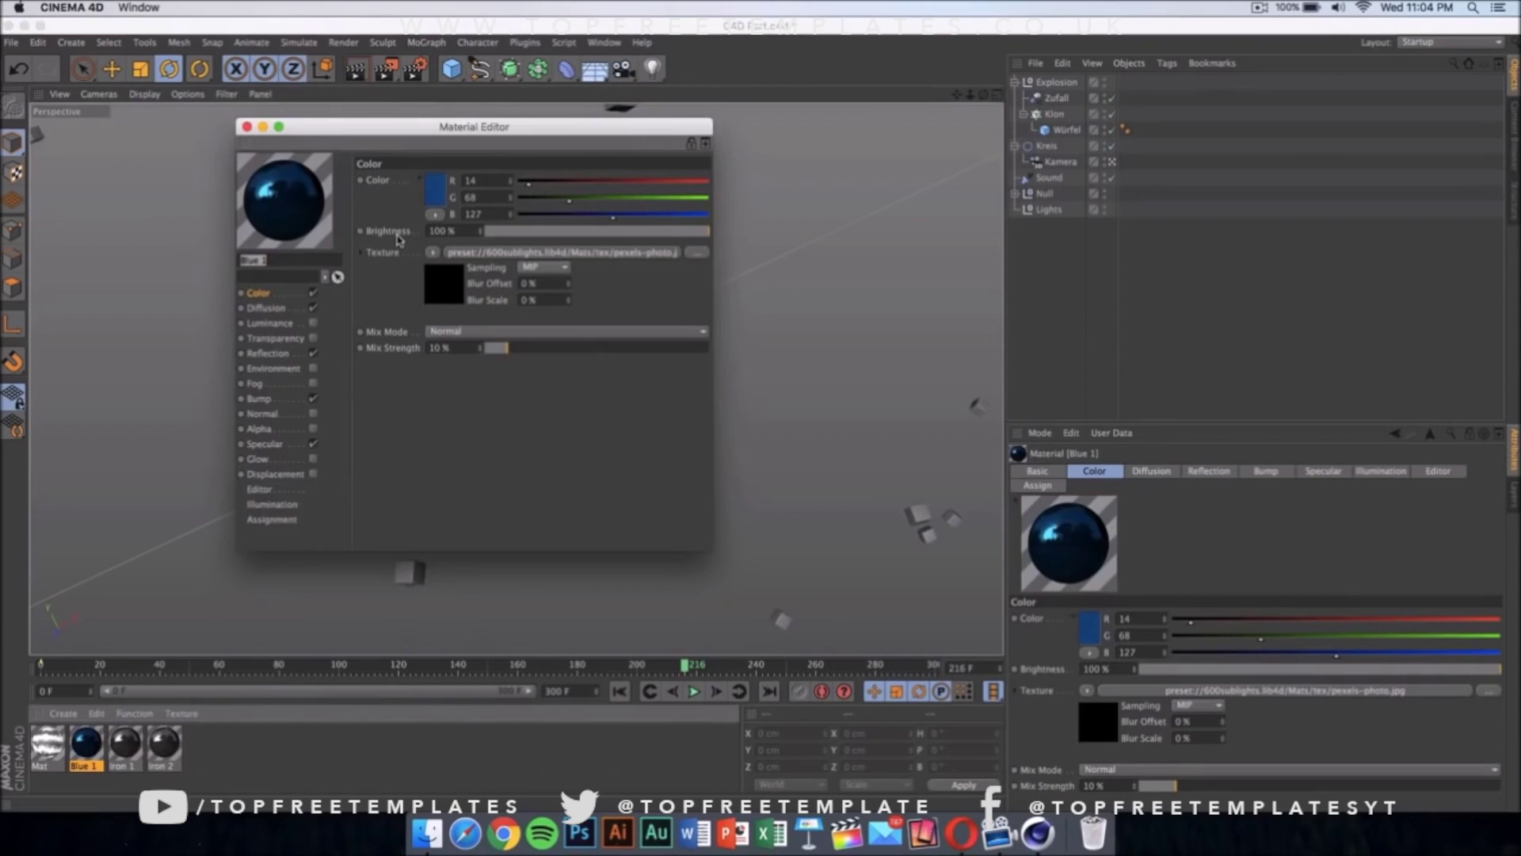
left_click_drag(412, 128, 904, 66)
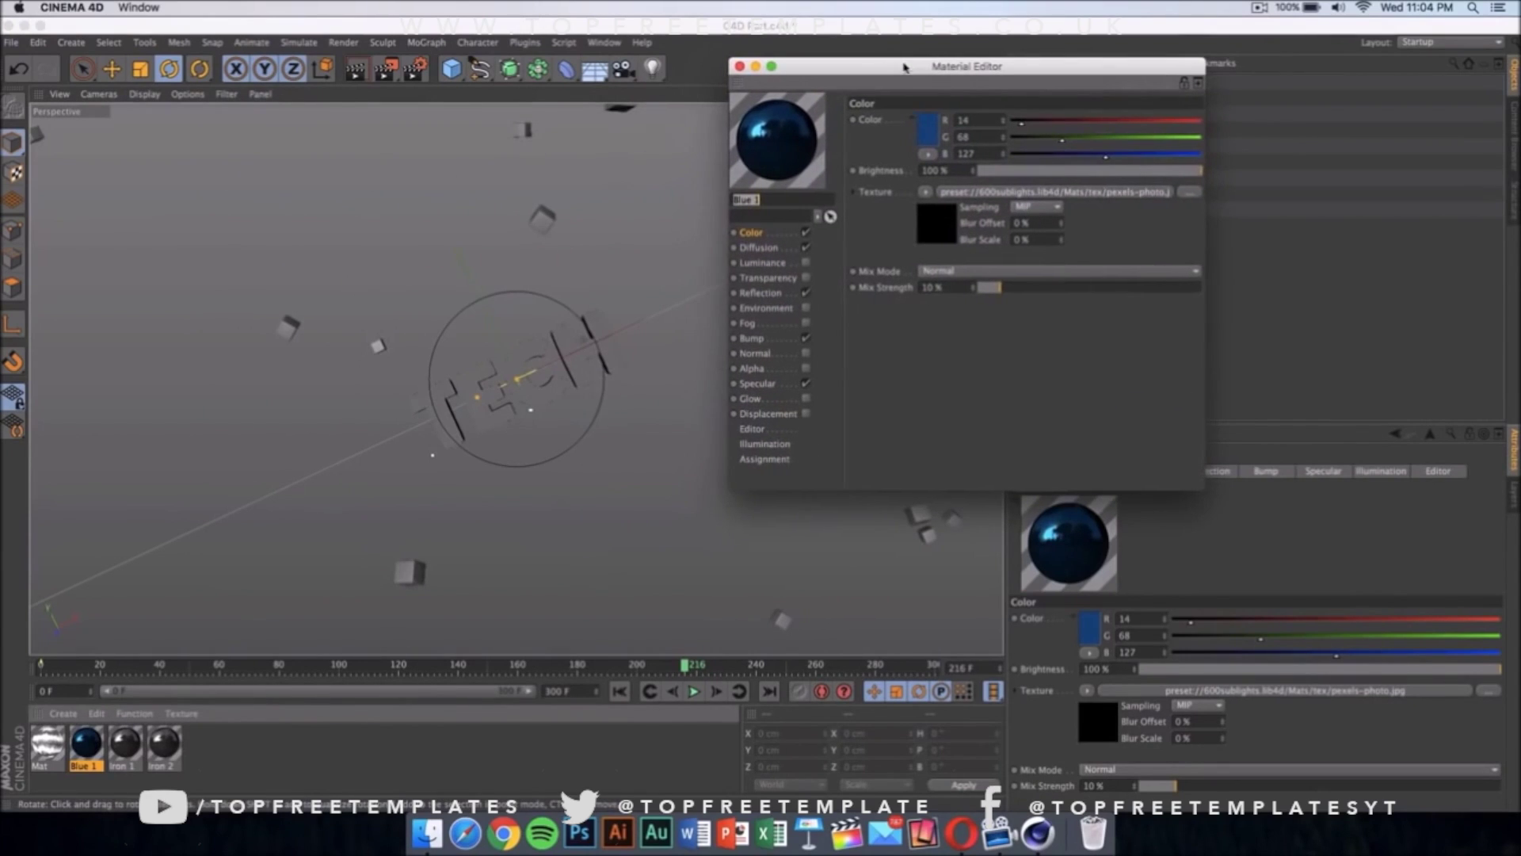
left_click(740, 67)
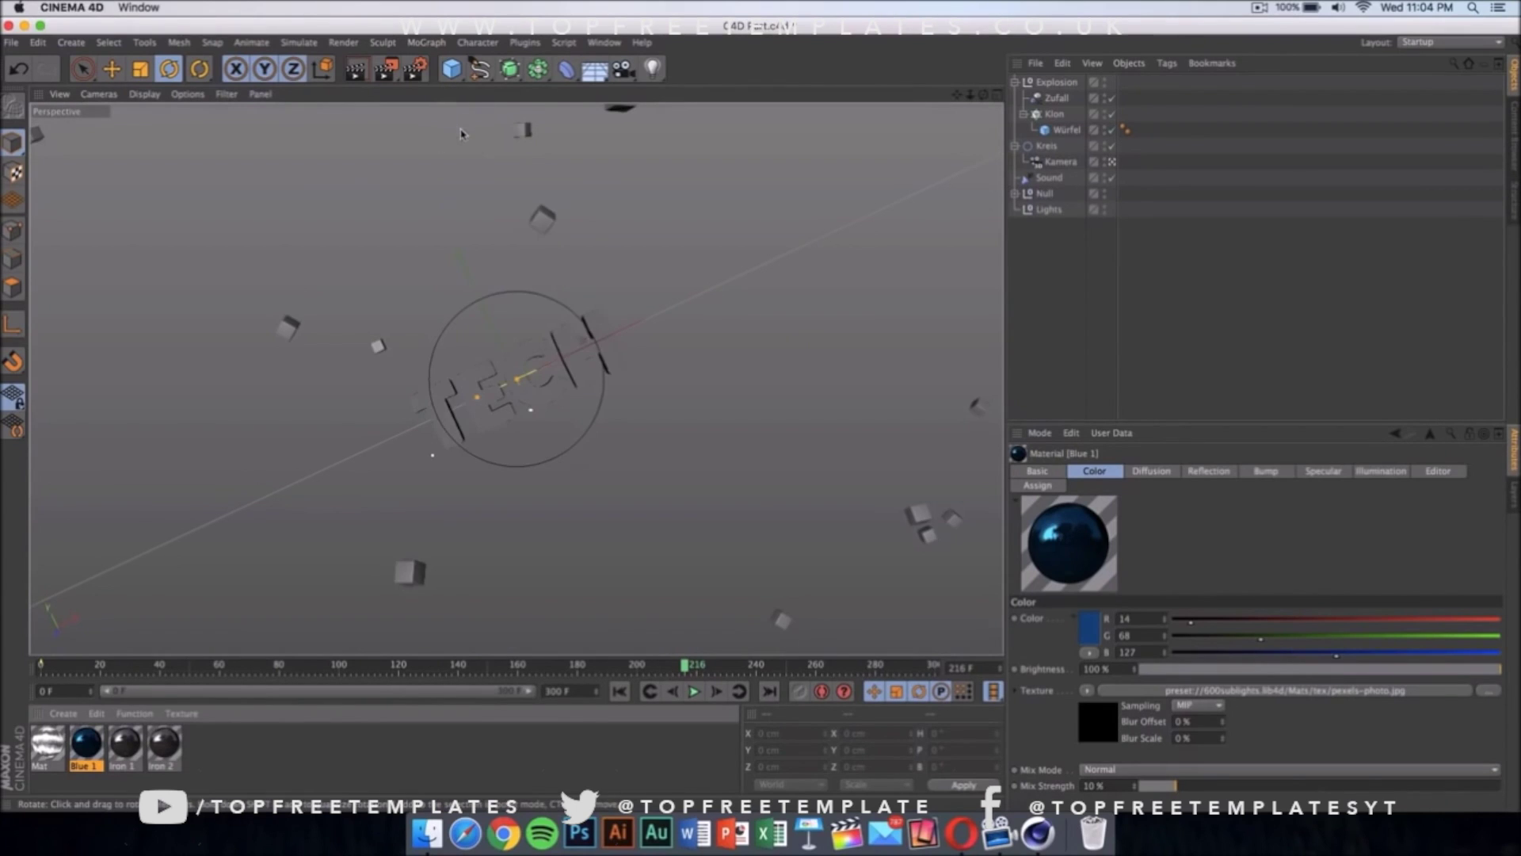
- Open Render Settings and view the Save page's QuickTime Movie output to the Desktop Intro file
left_click(418, 70)
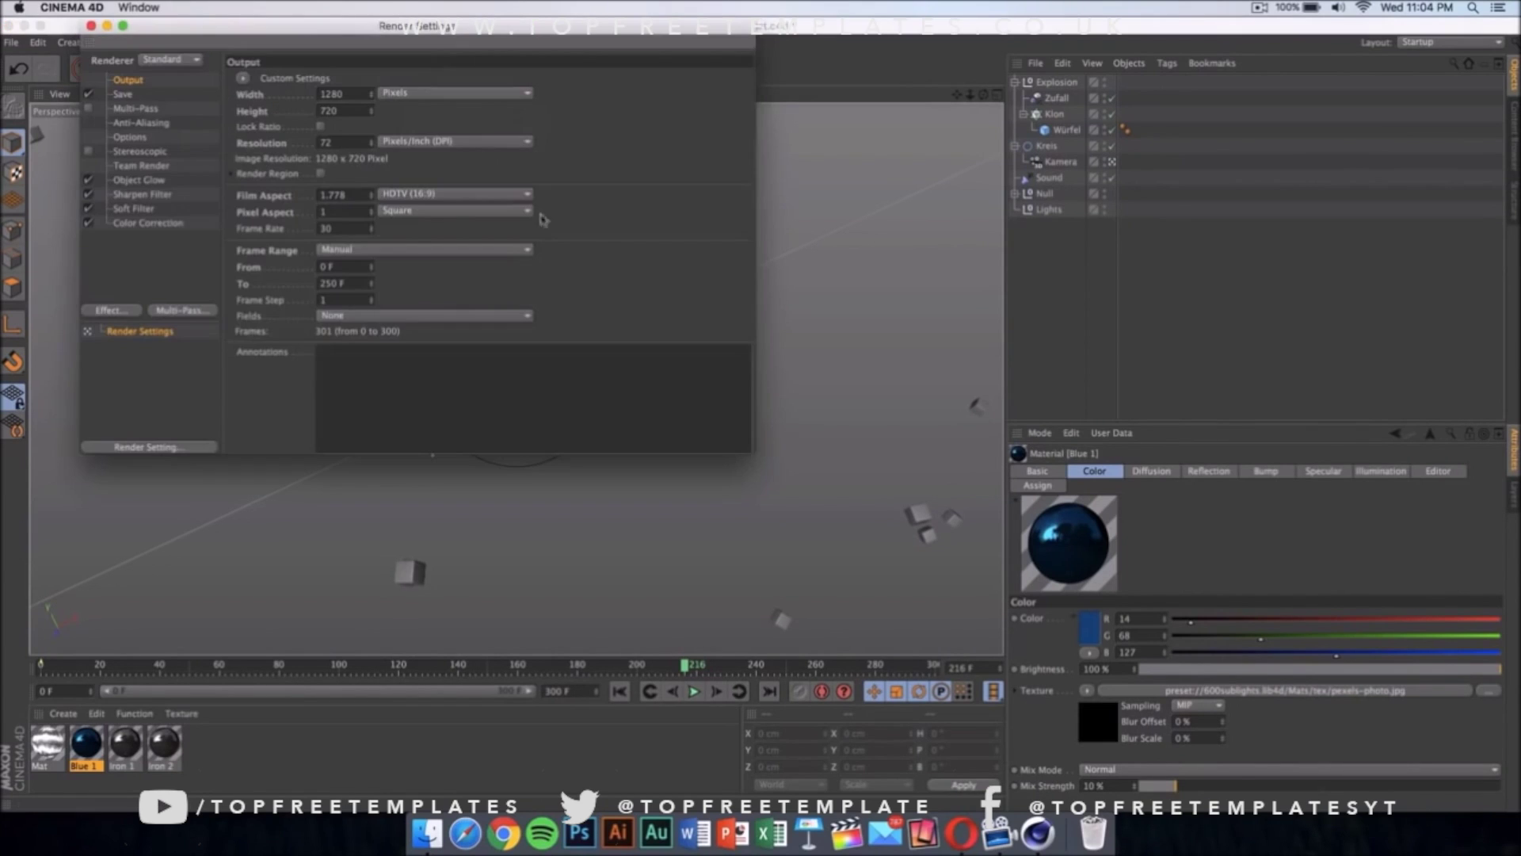
left_click_drag(468, 30, 720, 150)
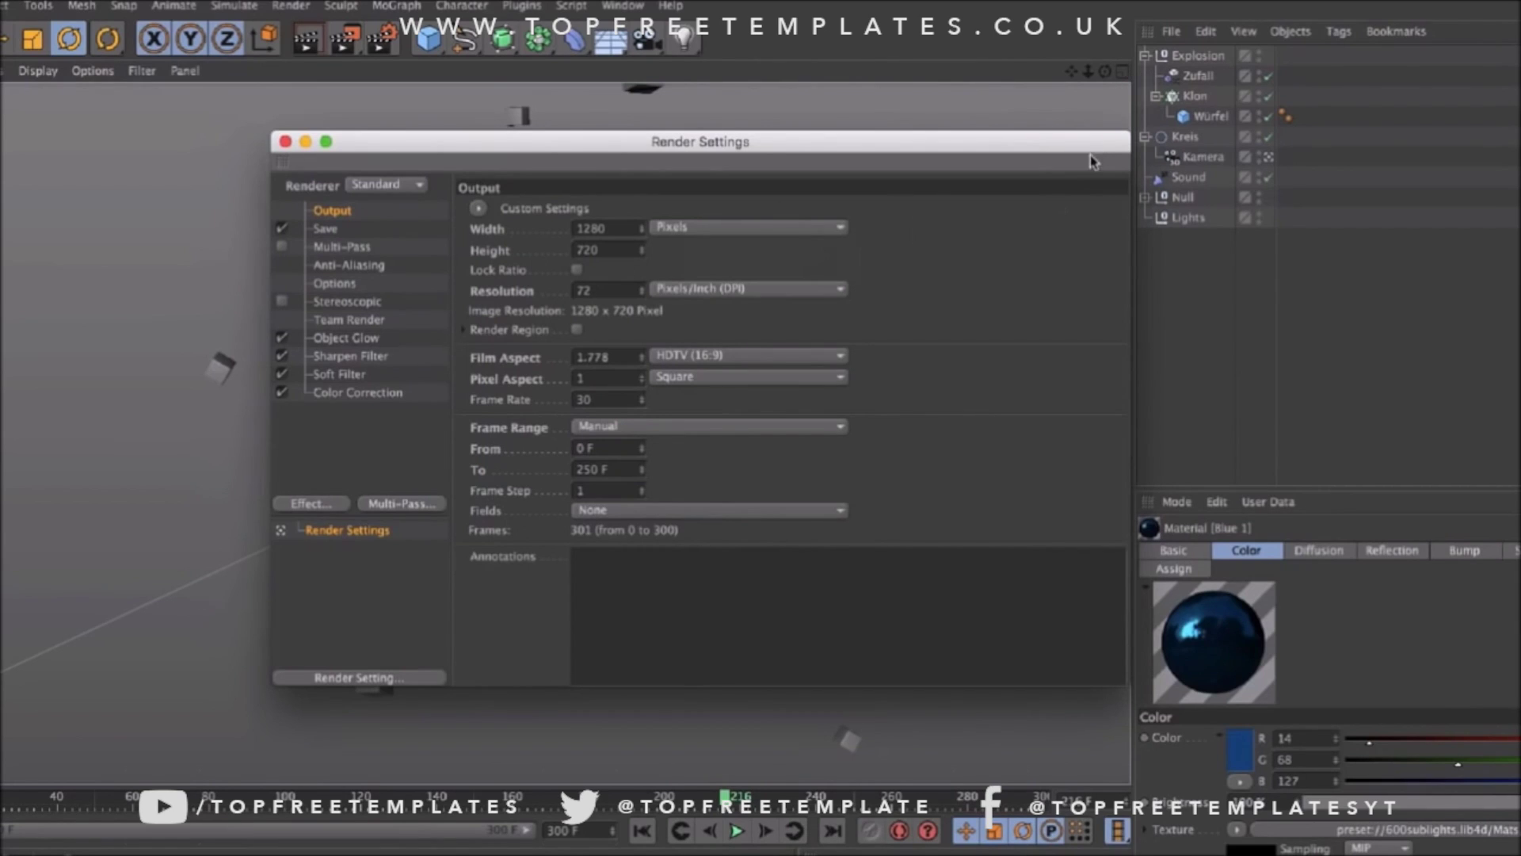
left_click(367, 236)
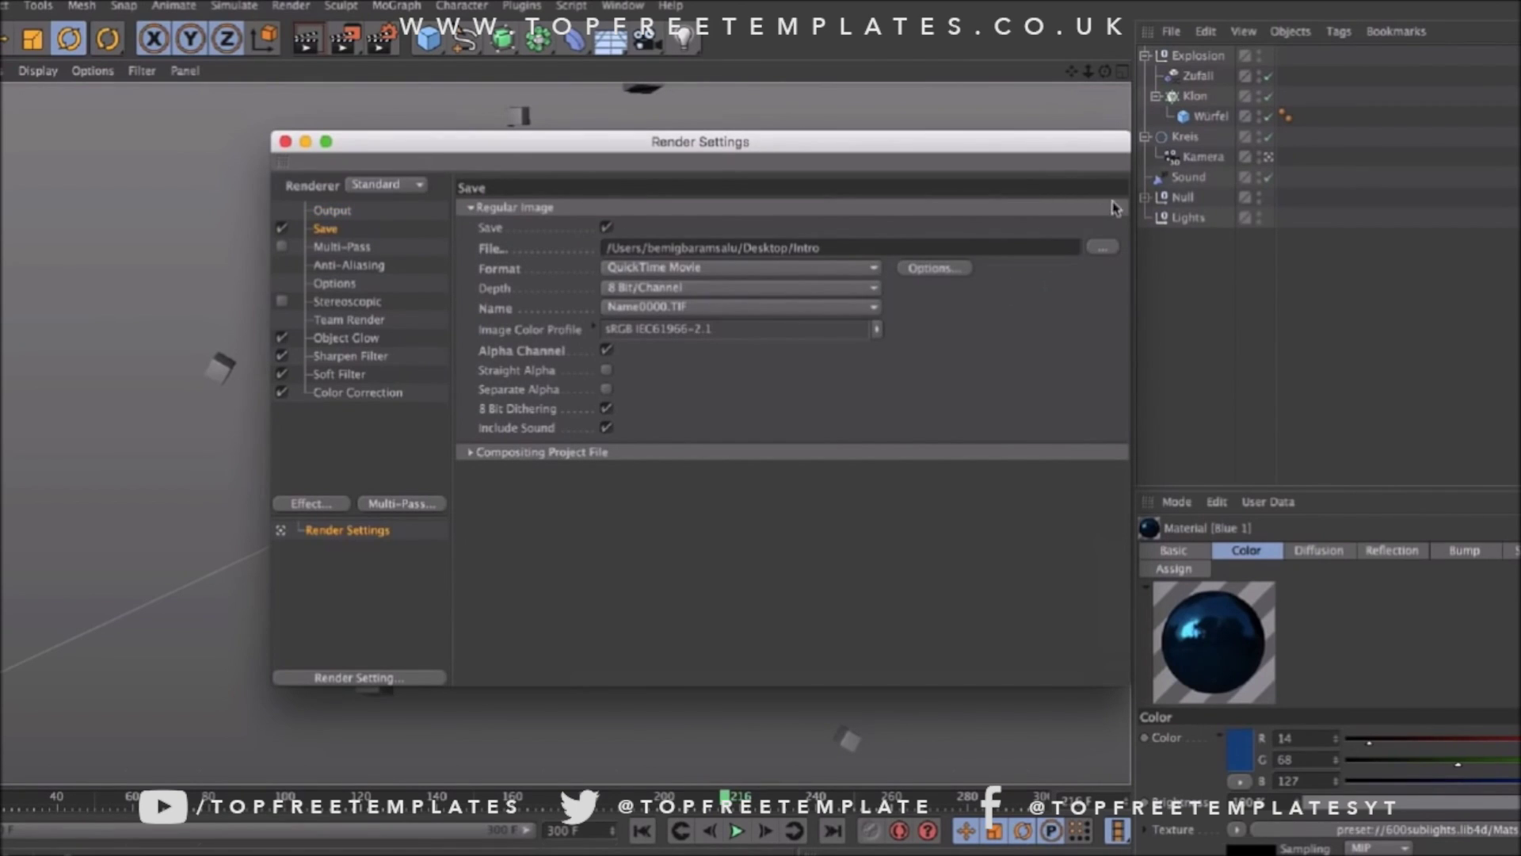
- Verify the render output is a QuickTime Movie named Intro on the Desktop, then close Render Settings
left_click(1104, 247)
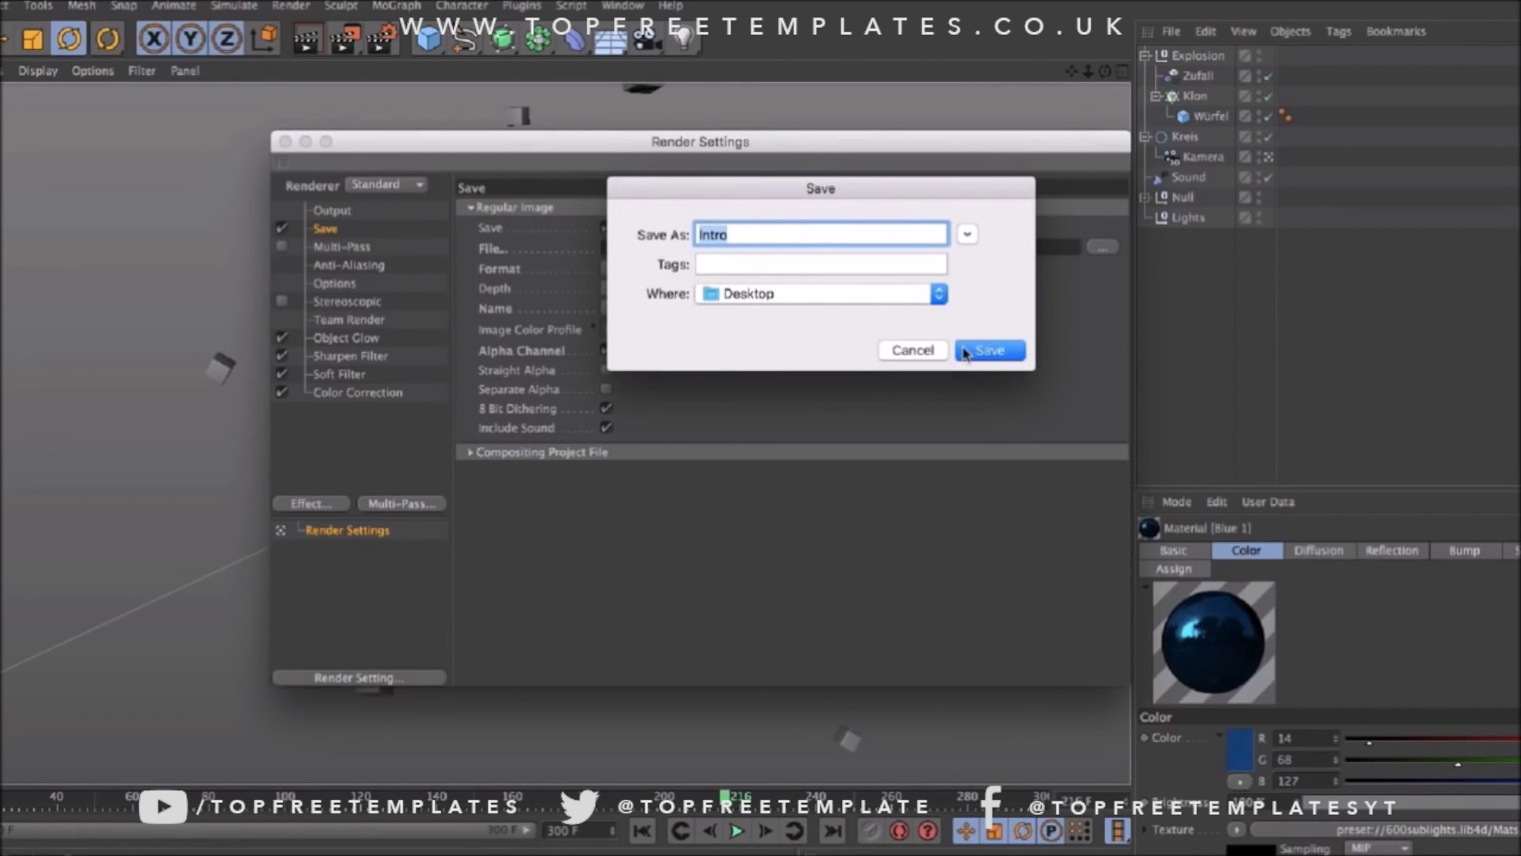
left_click(923, 351)
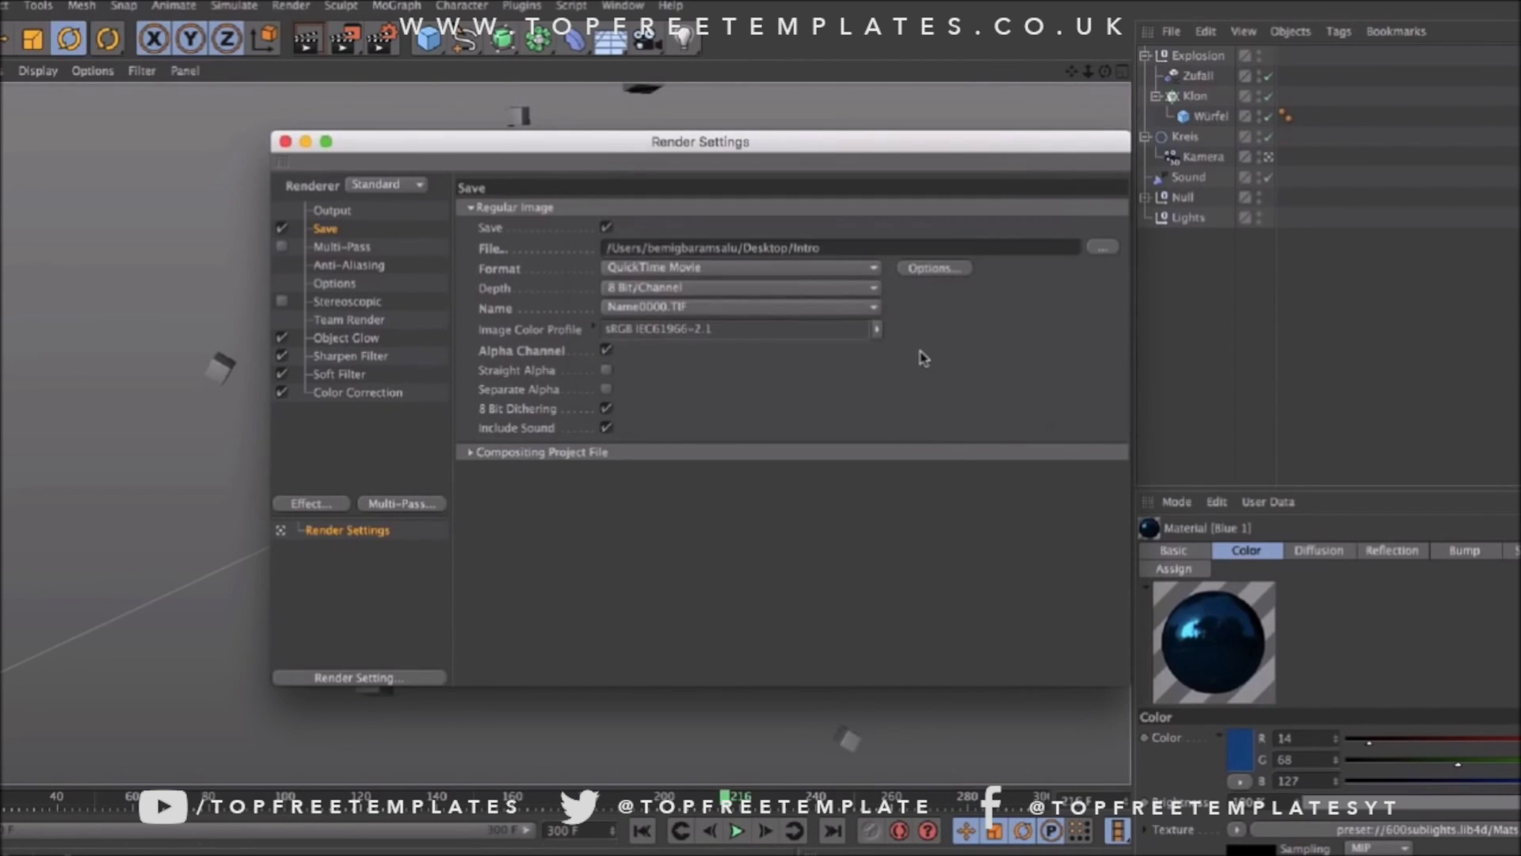
left_click(764, 269)
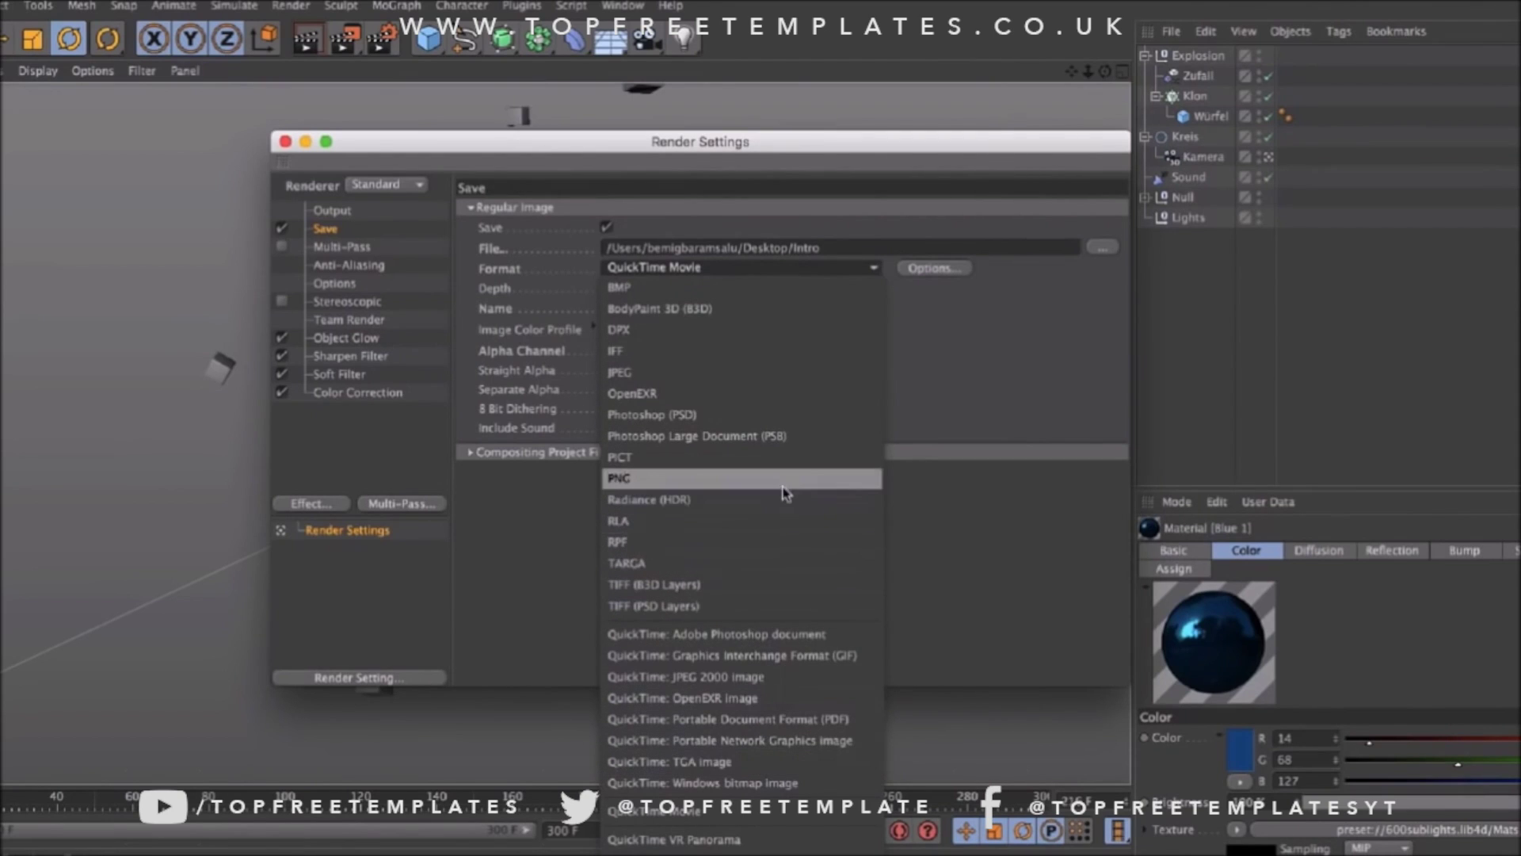
left_click(1006, 356)
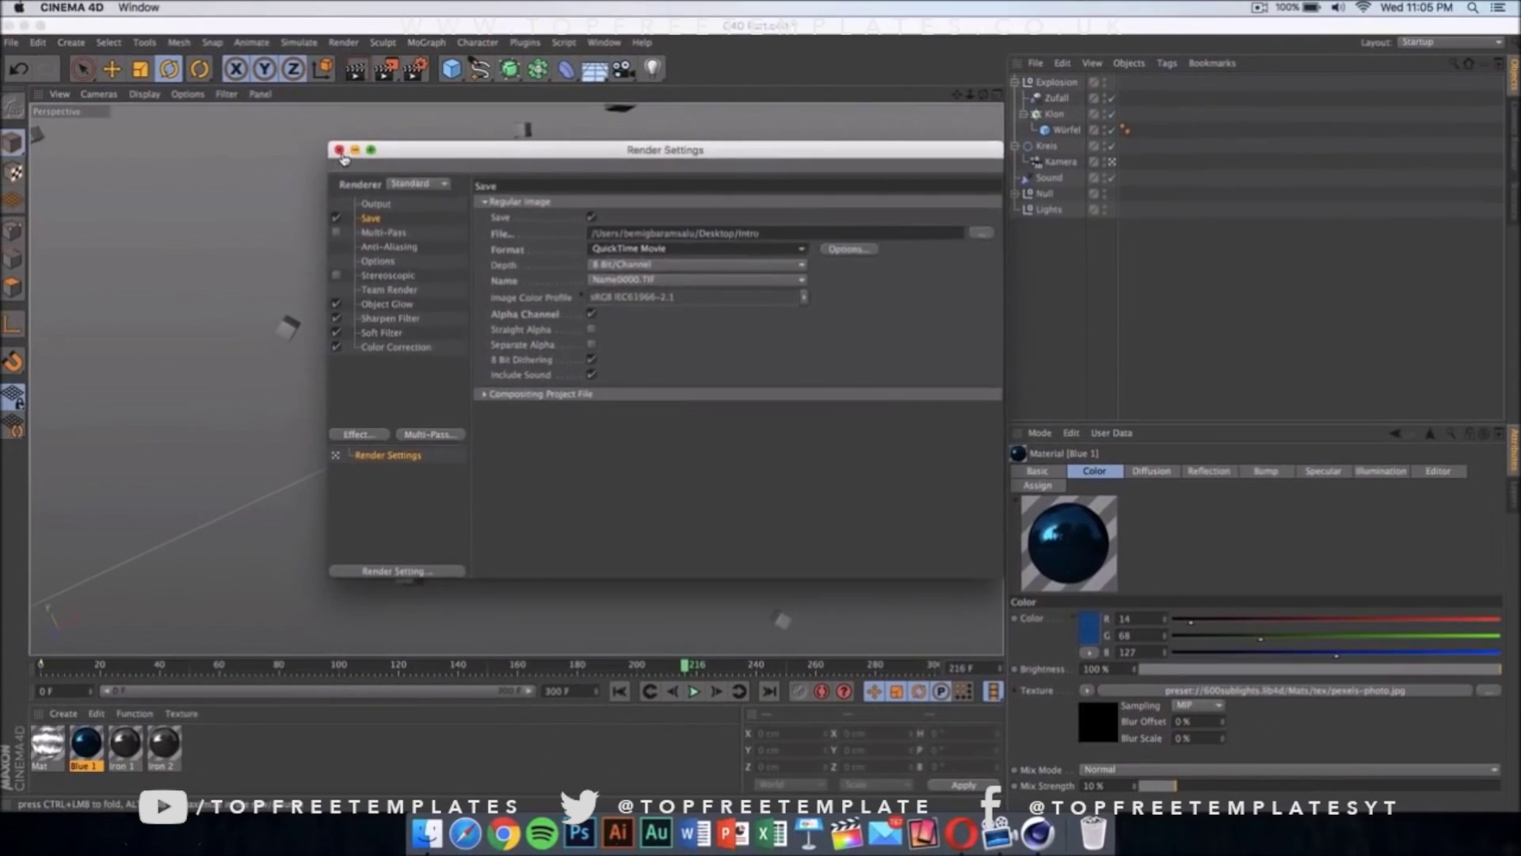
left_click(339, 149)
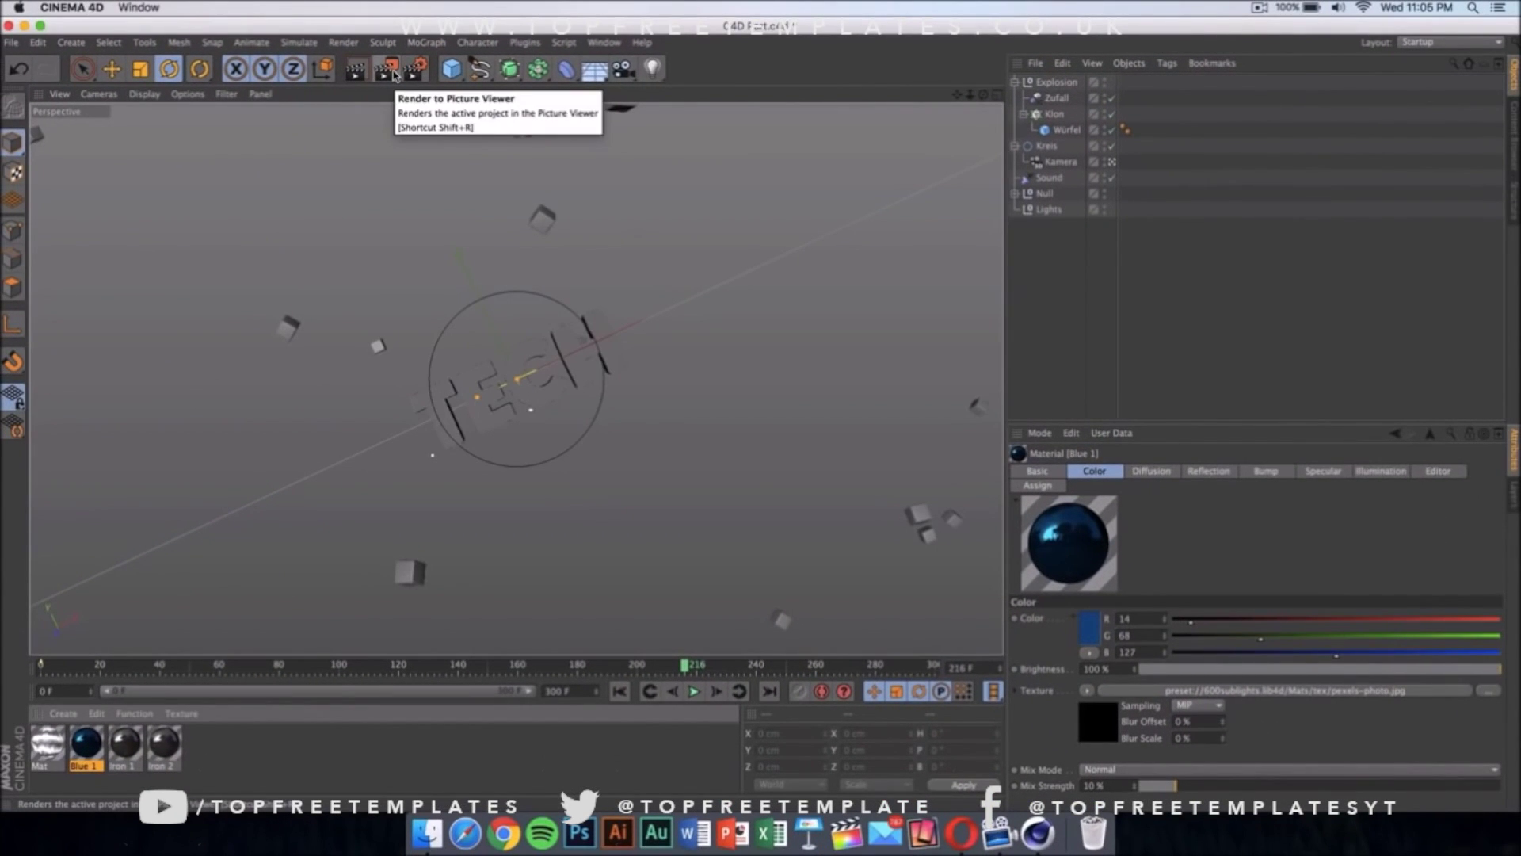
- Render the TECH scene to the Picture Viewer, accept the warning, and close the viewer
left_click(391, 73)
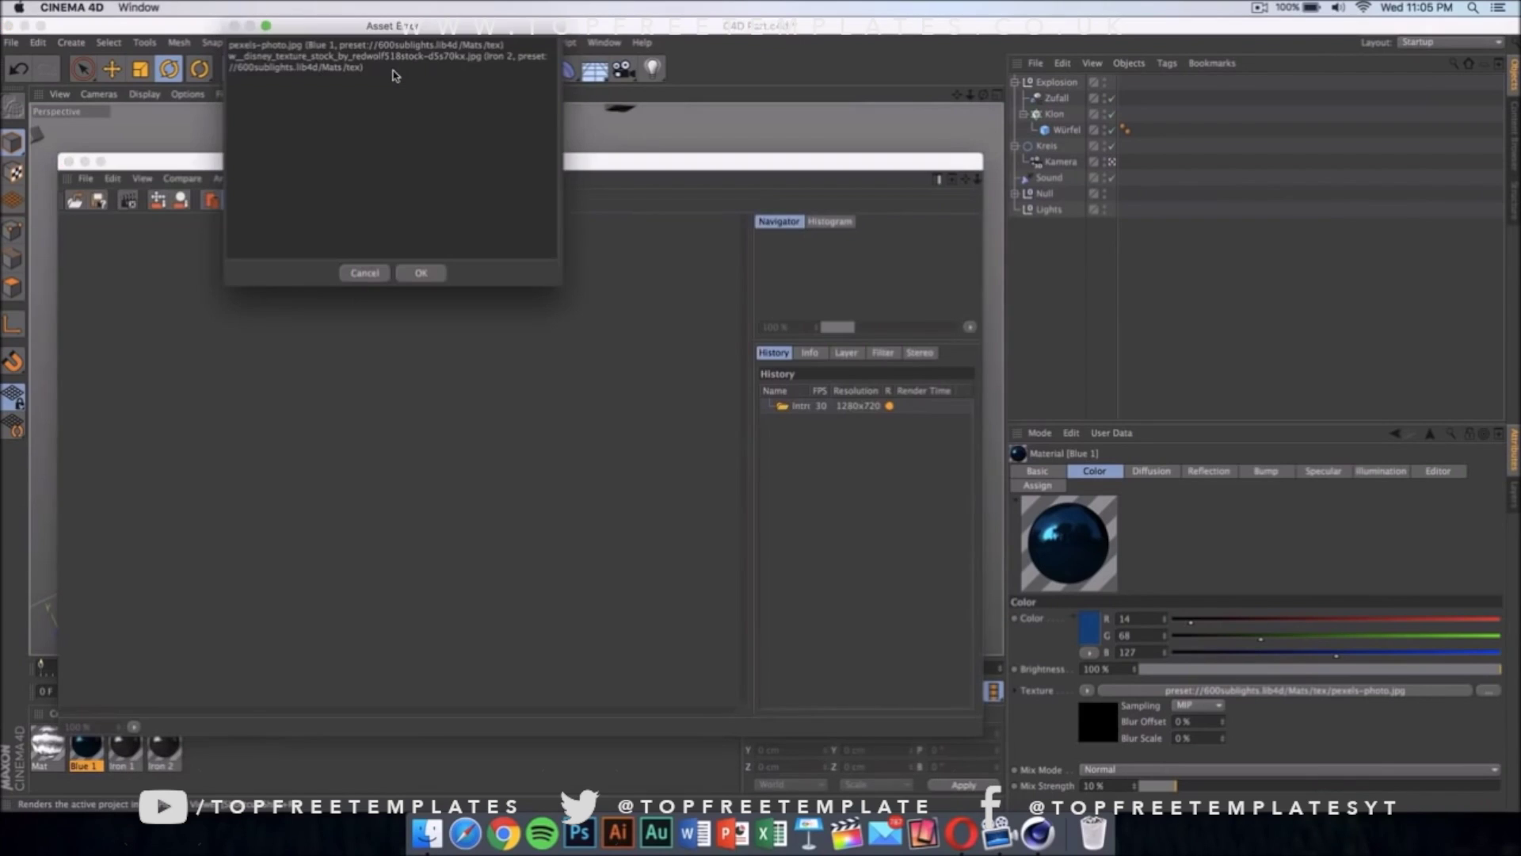
left_click(415, 271)
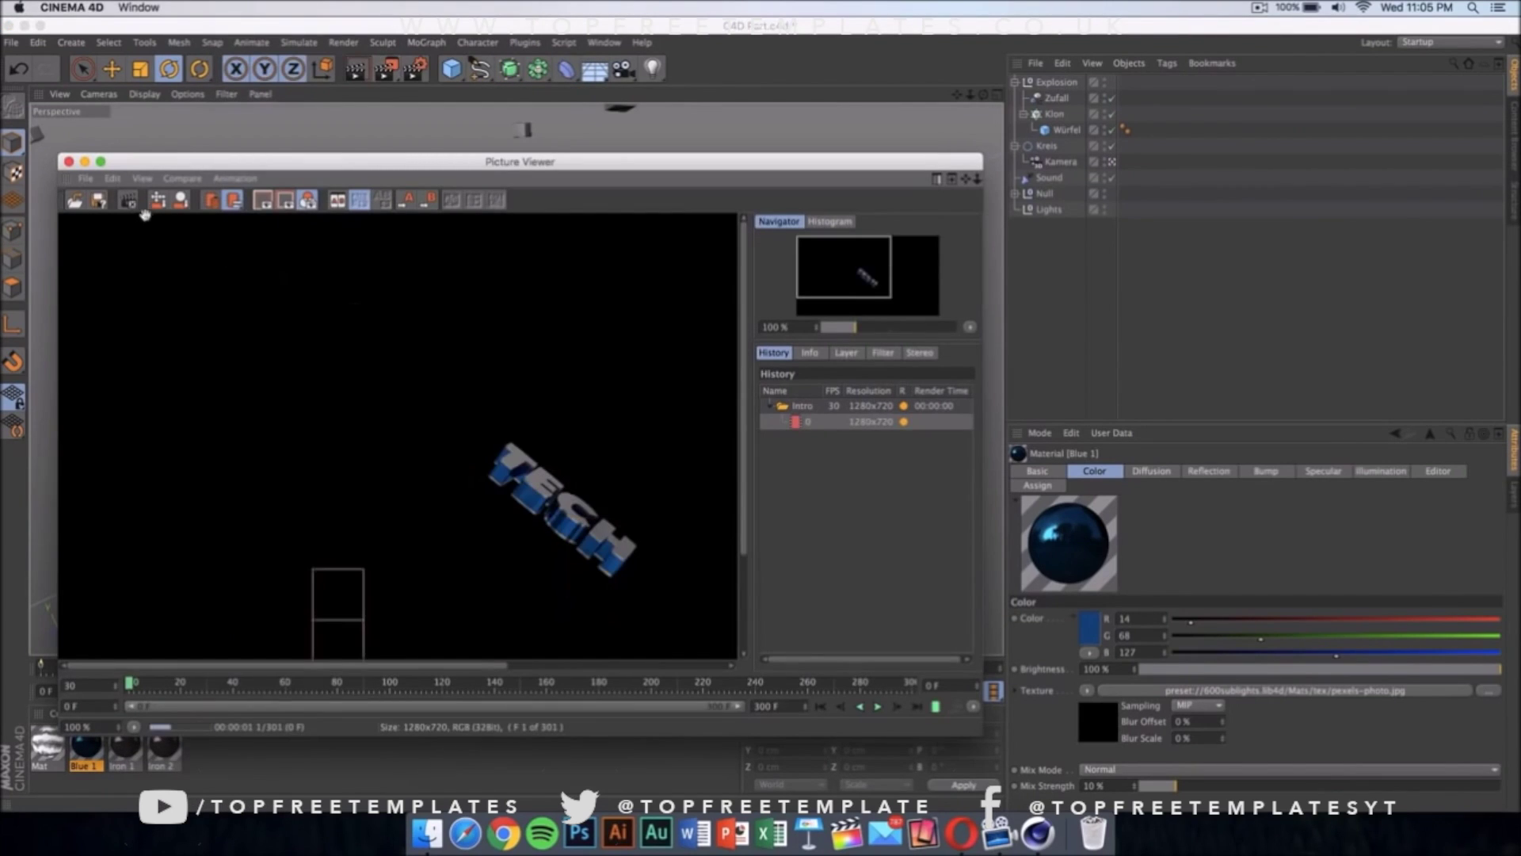
left_click(69, 162)
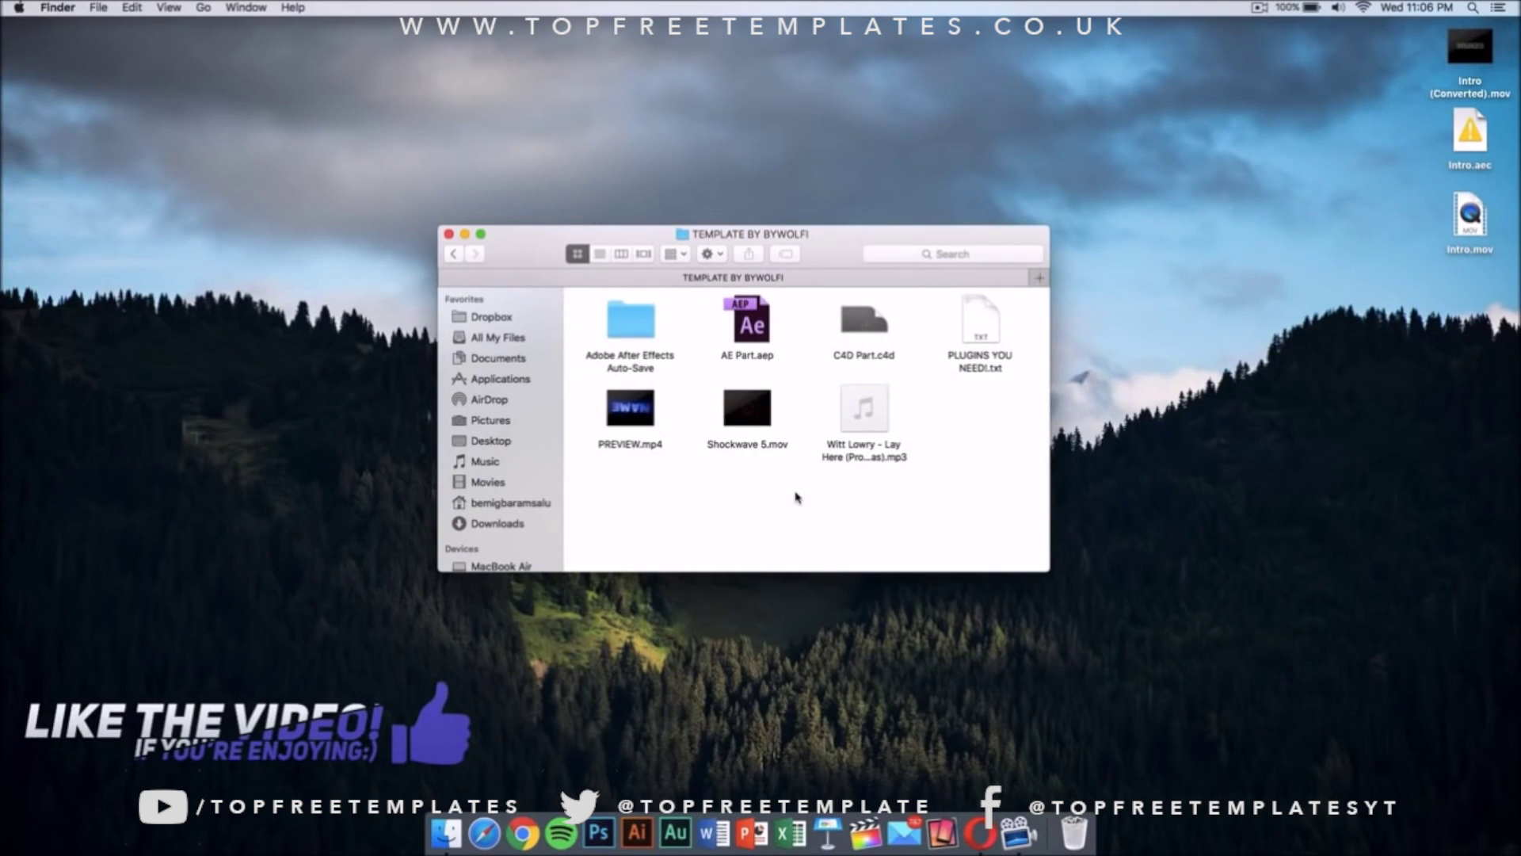
- Open AE Part.aep from the TEMPLATE BY BYWOLFI folder in After Effects
left_click(755, 331)
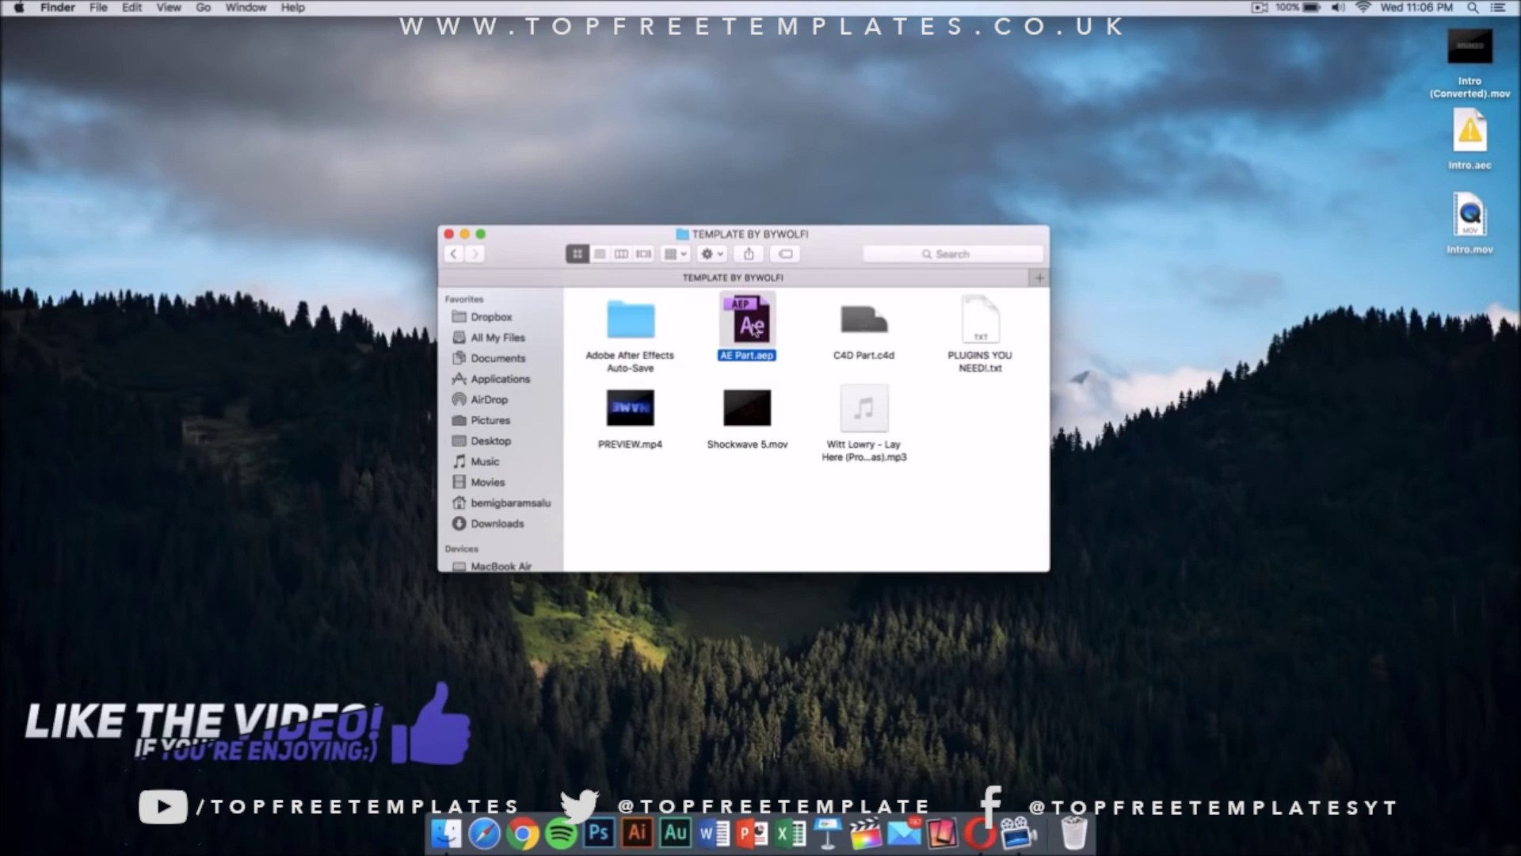
double_click(755, 331)
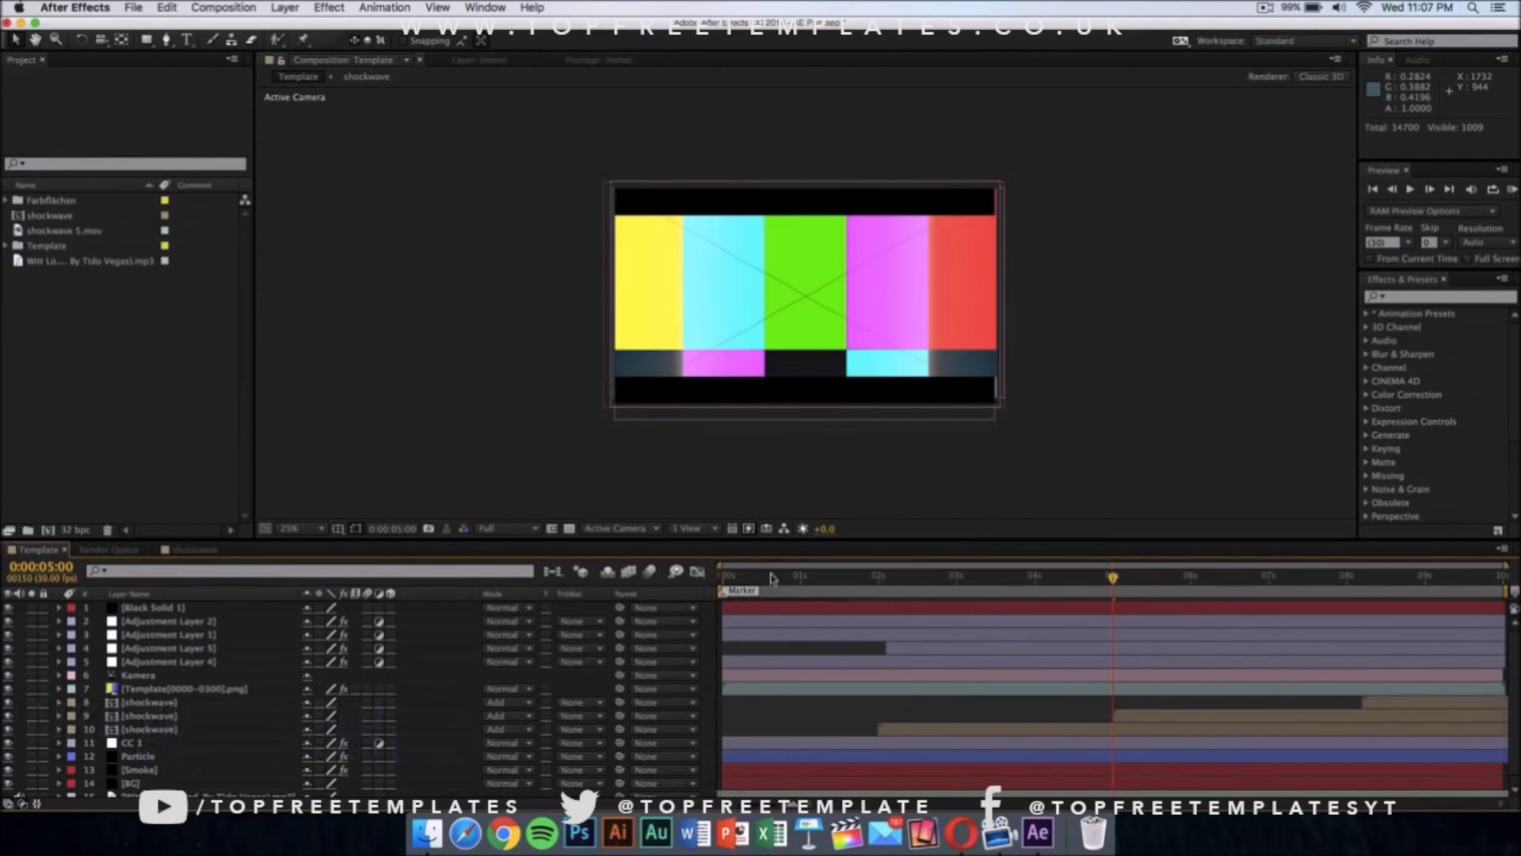
- Expand the Template folder in the Project panel and select Template[0000-0300].png
key("Page_Up")
key("Page_Up")
key("Page_Up")
key("Page_Up")
key("Page_Up")
key("Page_Up")
key("Page_Up")
key("Page_Up")
key("Page_Up")
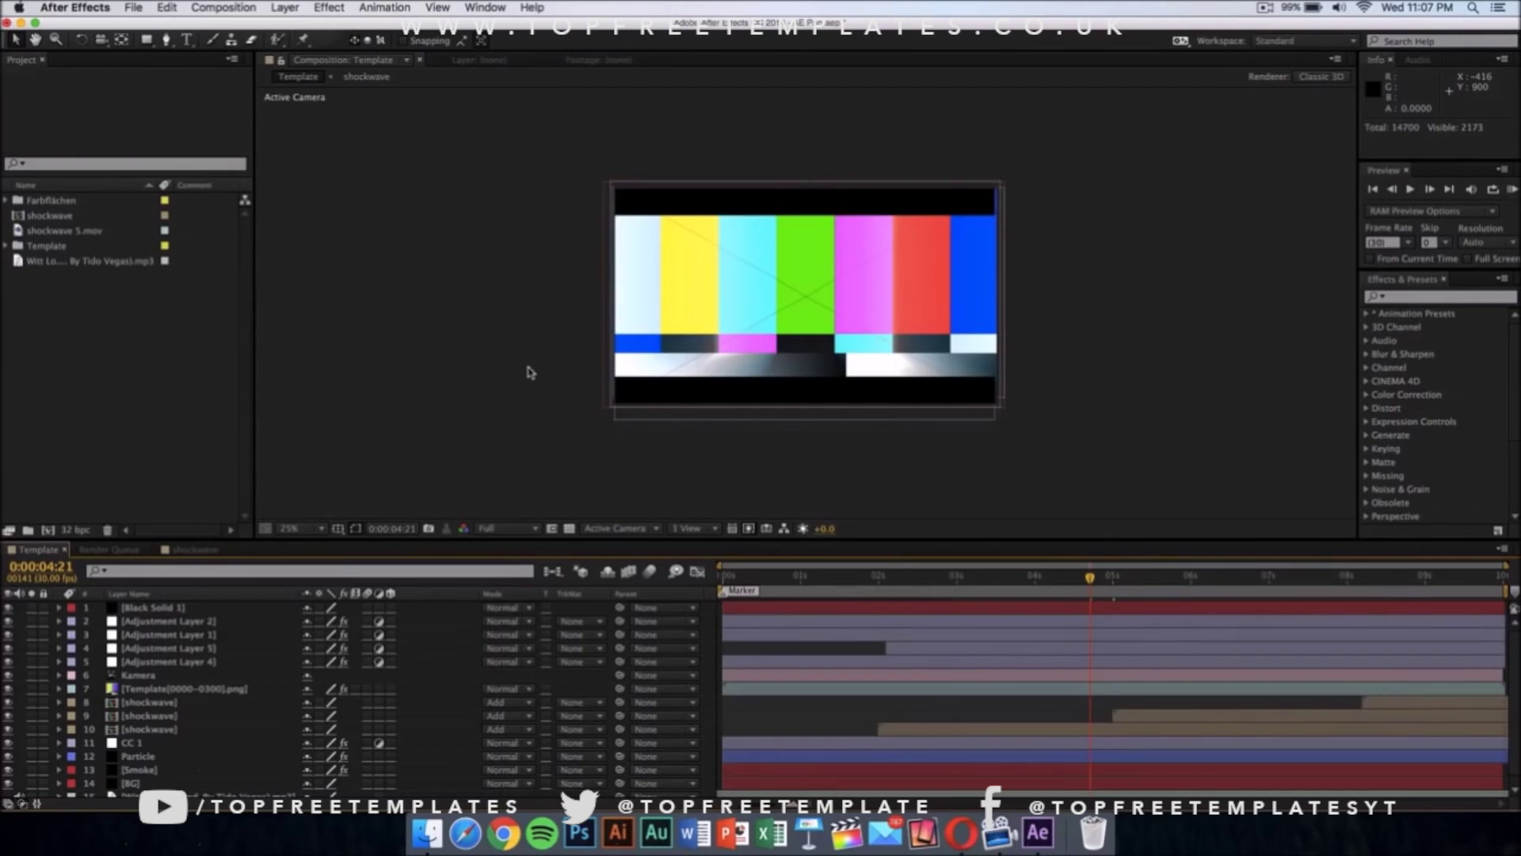
left_click(8, 247)
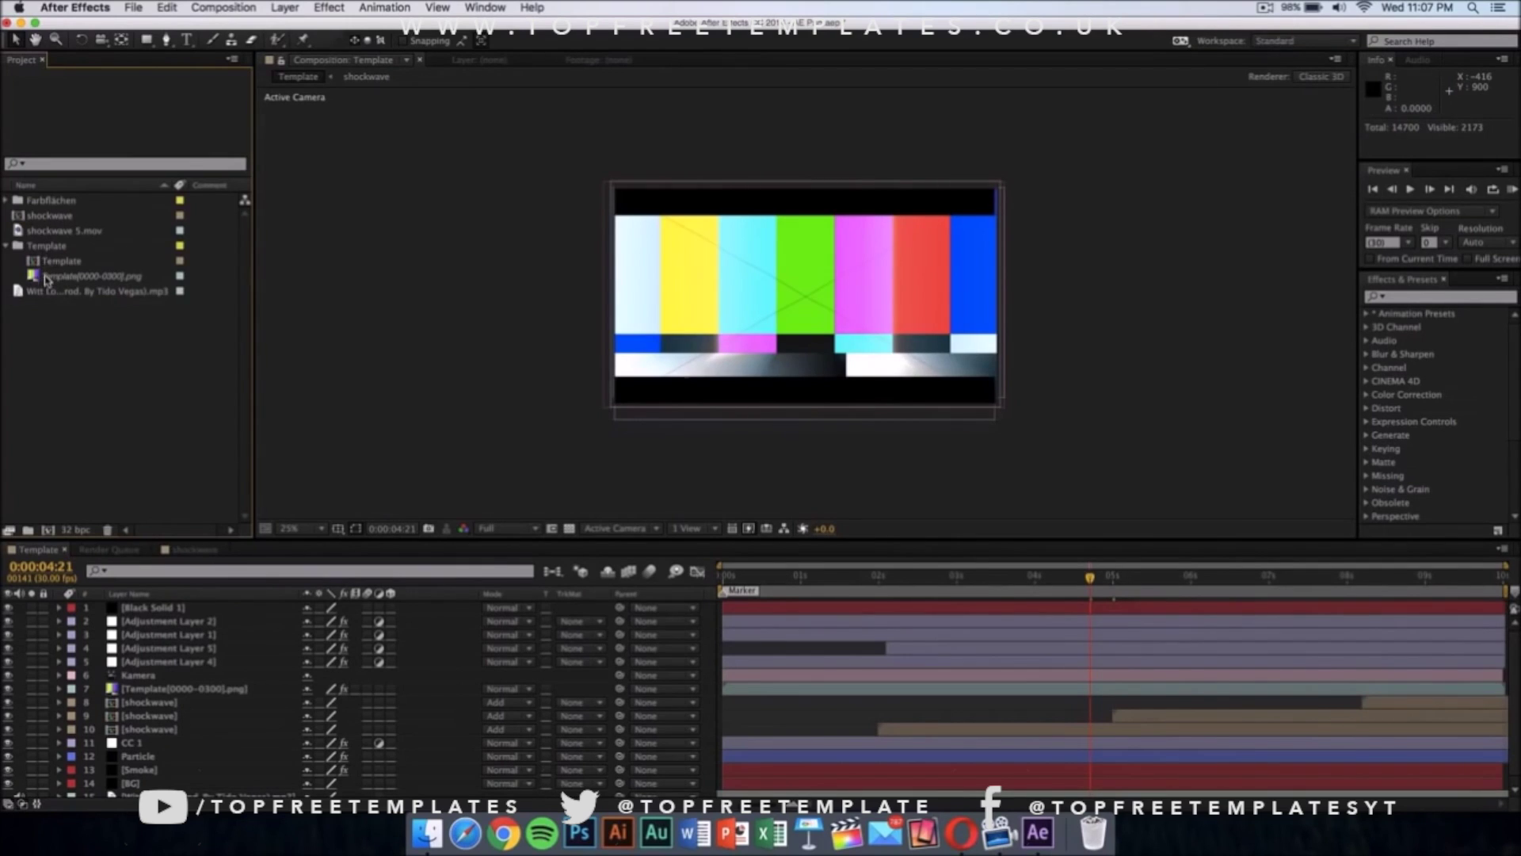
left_click(45, 249)
left_click_drag(48, 257, 51, 261)
left_click(56, 275)
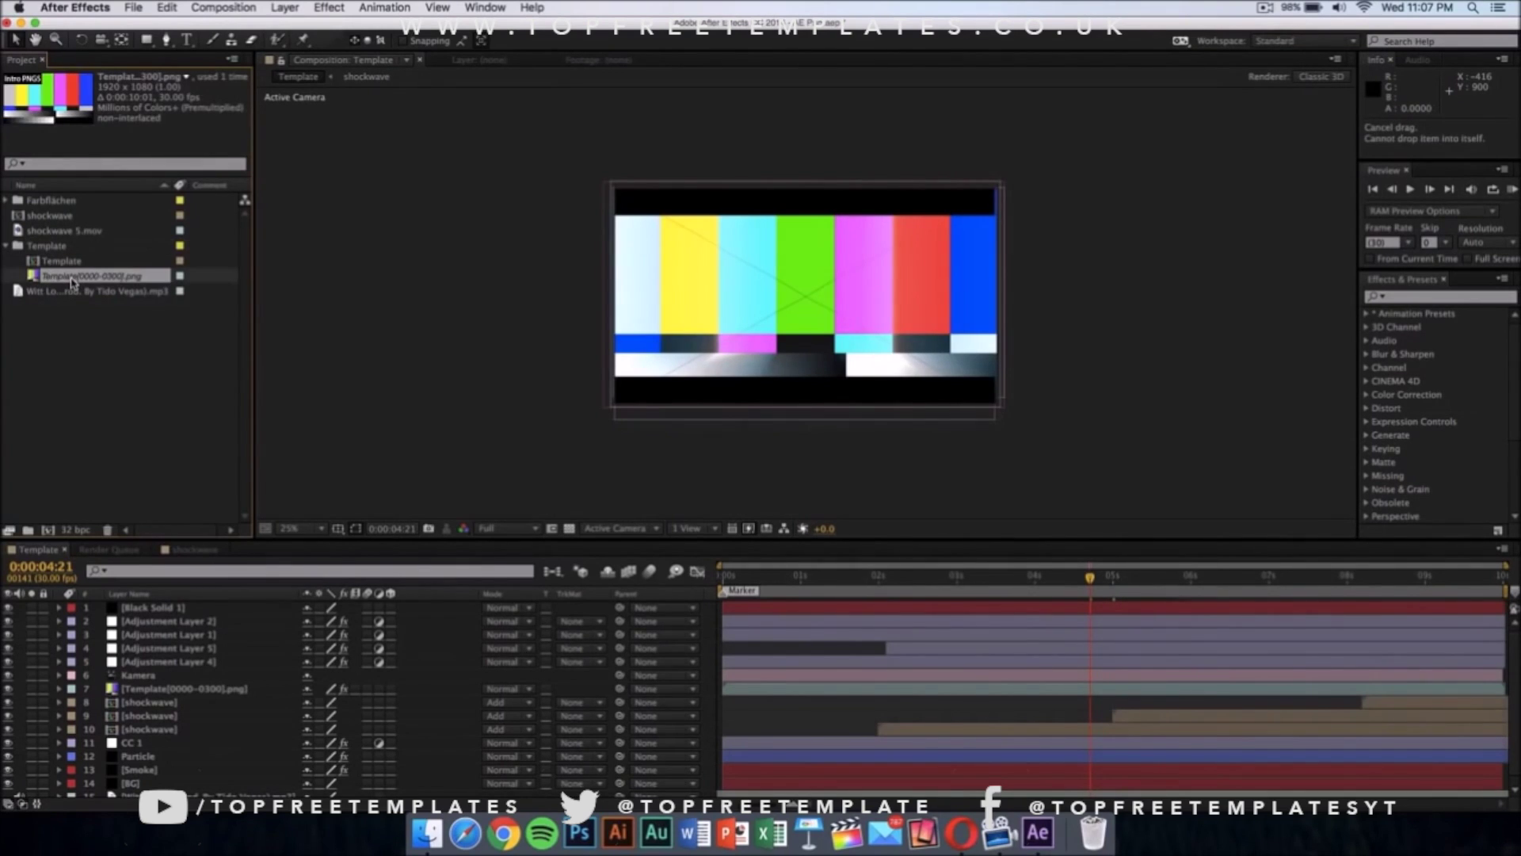
- Choose Replace Footage > File for the Template[0000-0300].png sequence
right_click(72, 279)
left_click(72, 279)
right_click(135, 283)
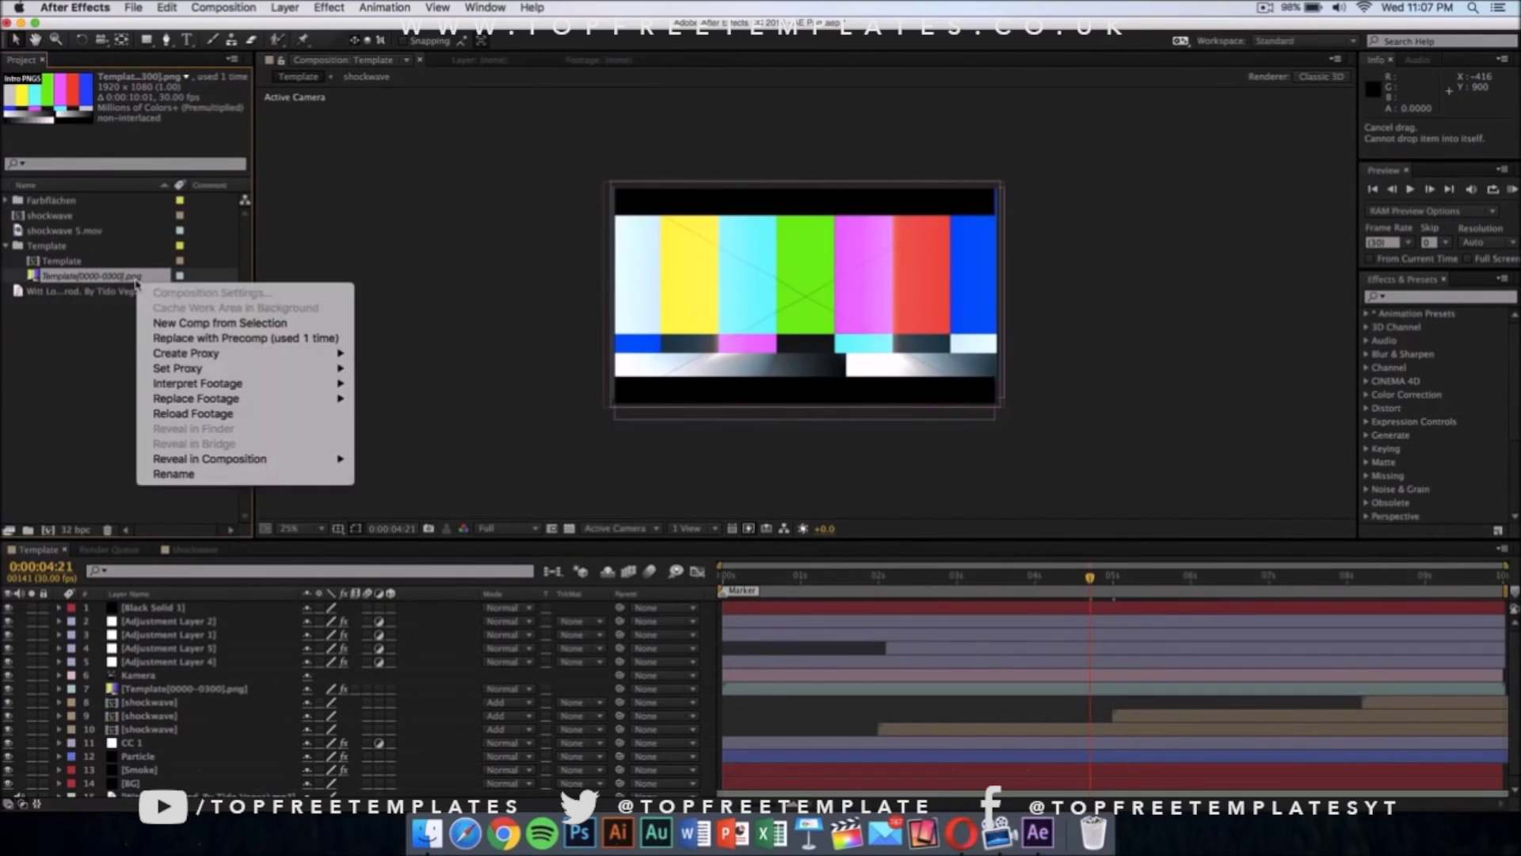
mouse_move(248, 398)
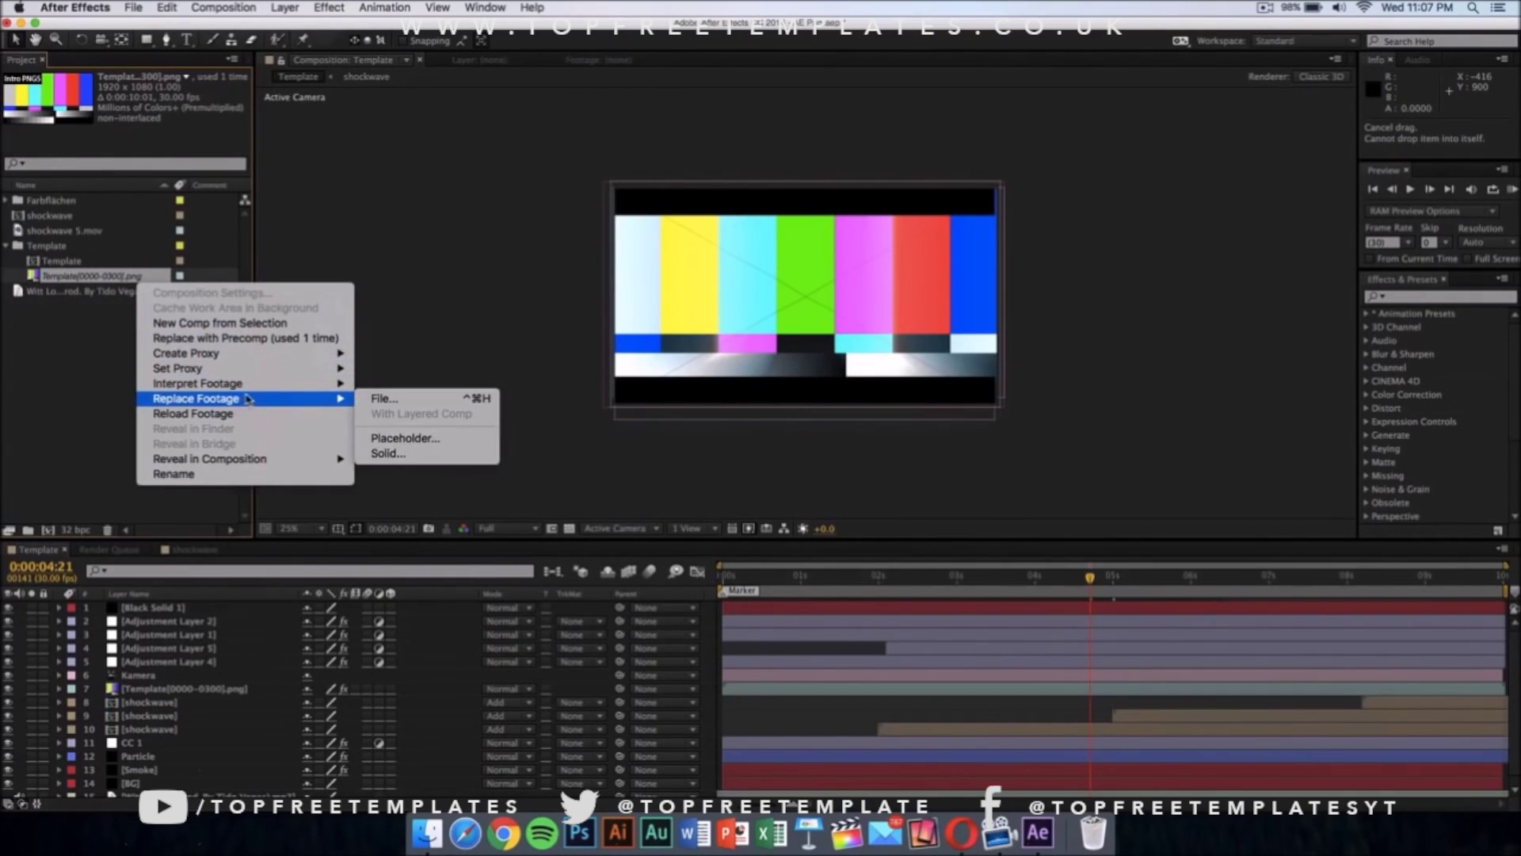
left_click(384, 398)
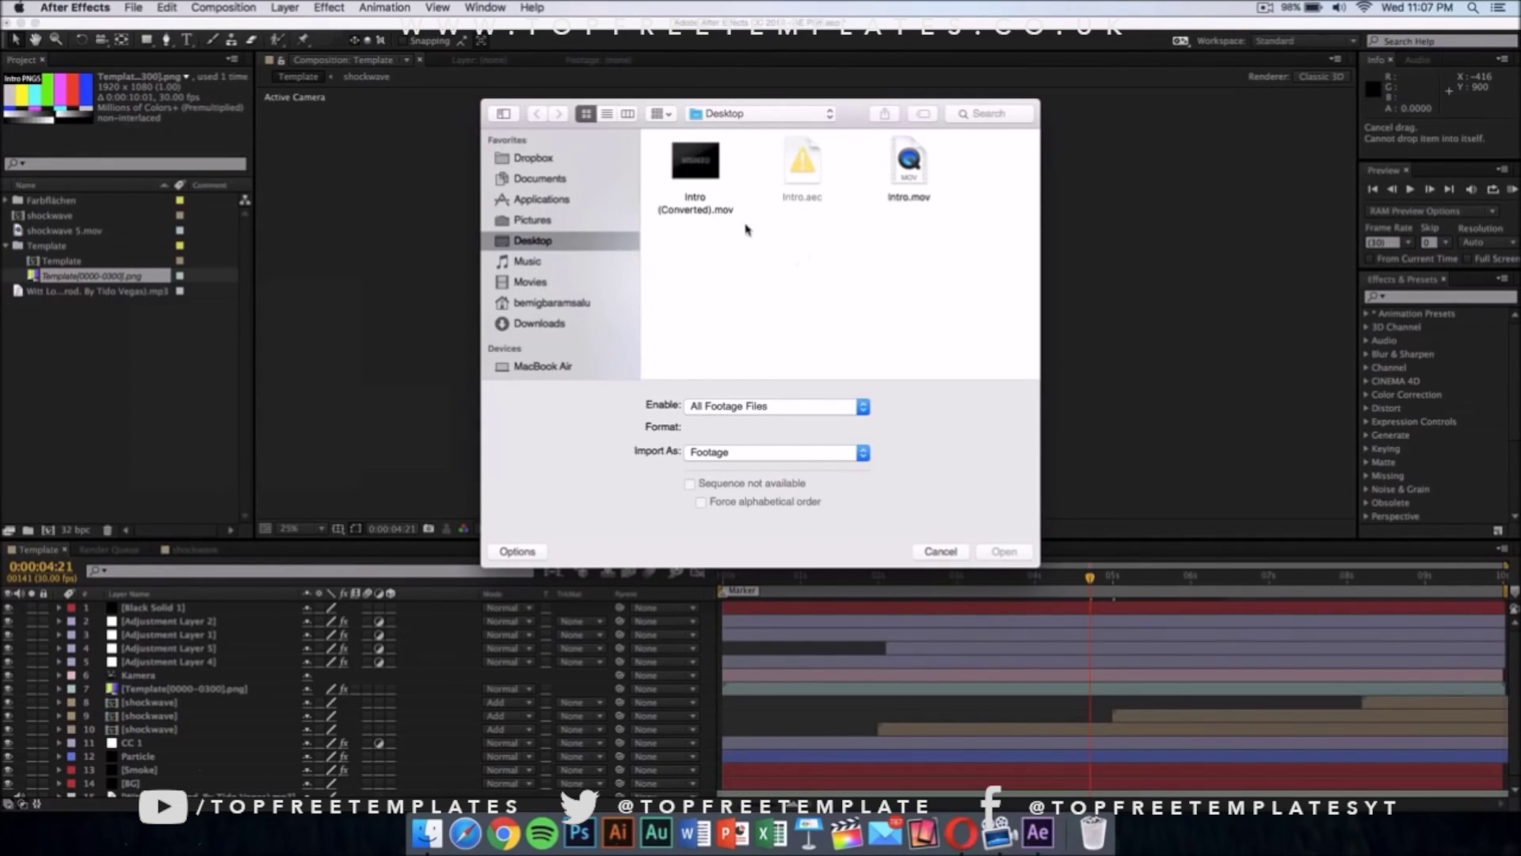
- Replace the PNG sequence footage with Intro (Converted).mov from the Desktop
left_click(710, 209)
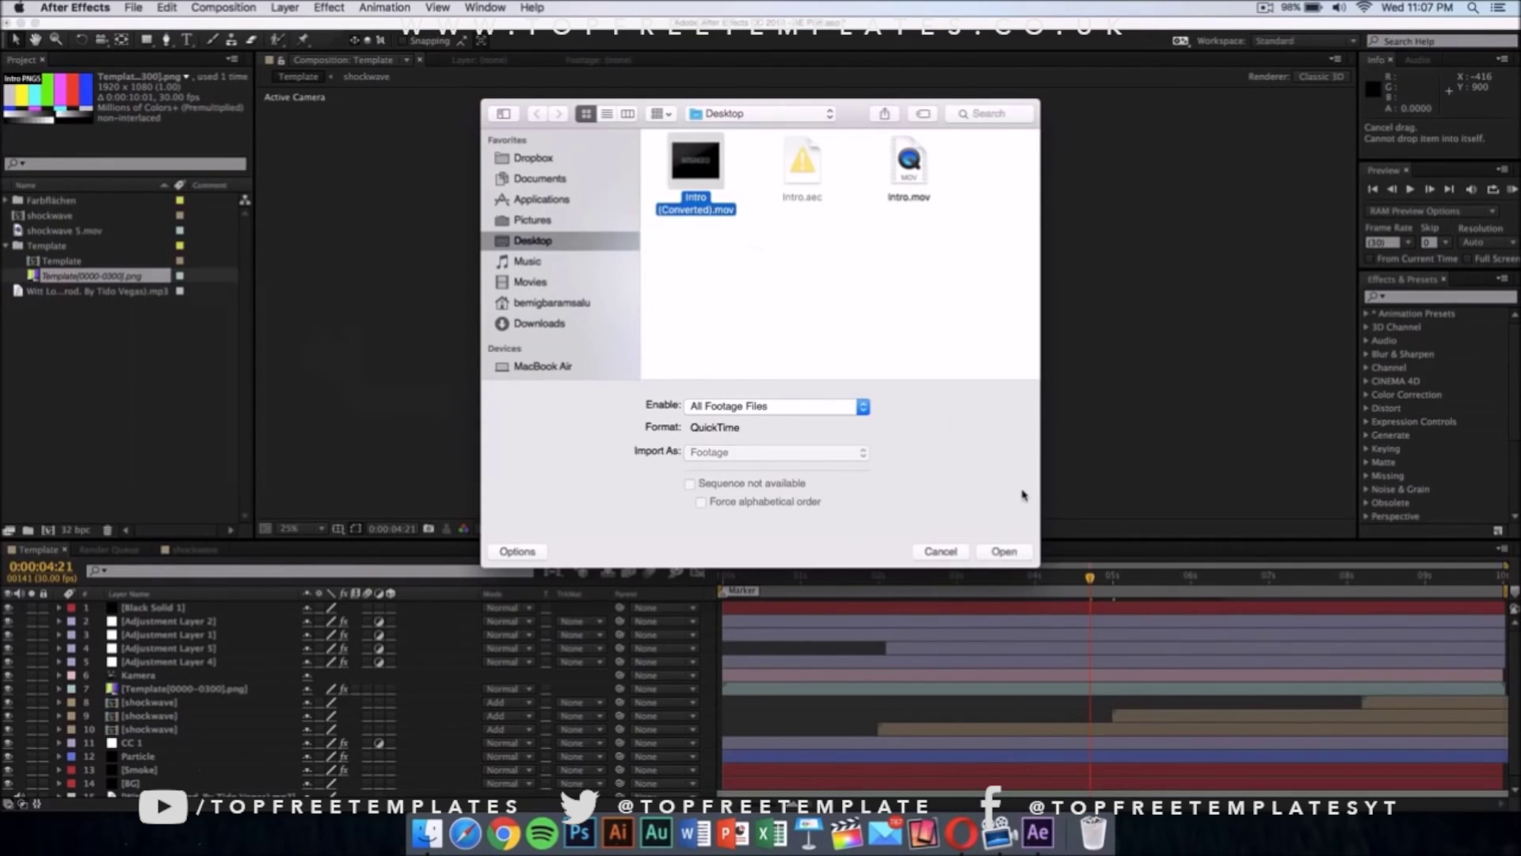
left_click(1004, 552)
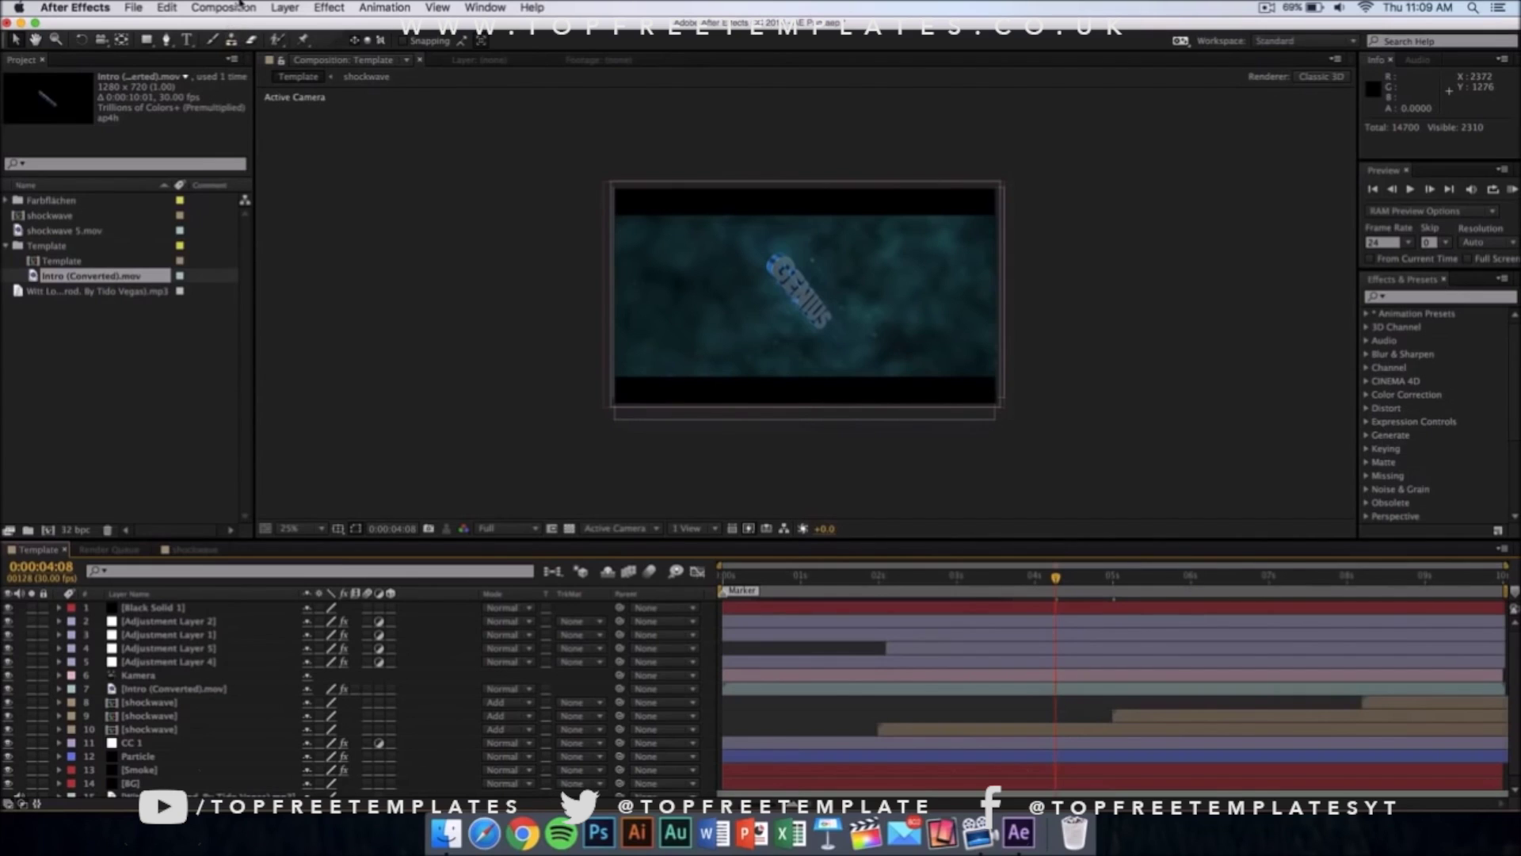
- Add the Template composition to the render queue, outputting QuickTime Template_1.mov to the Desktop
left_click(240, 4)
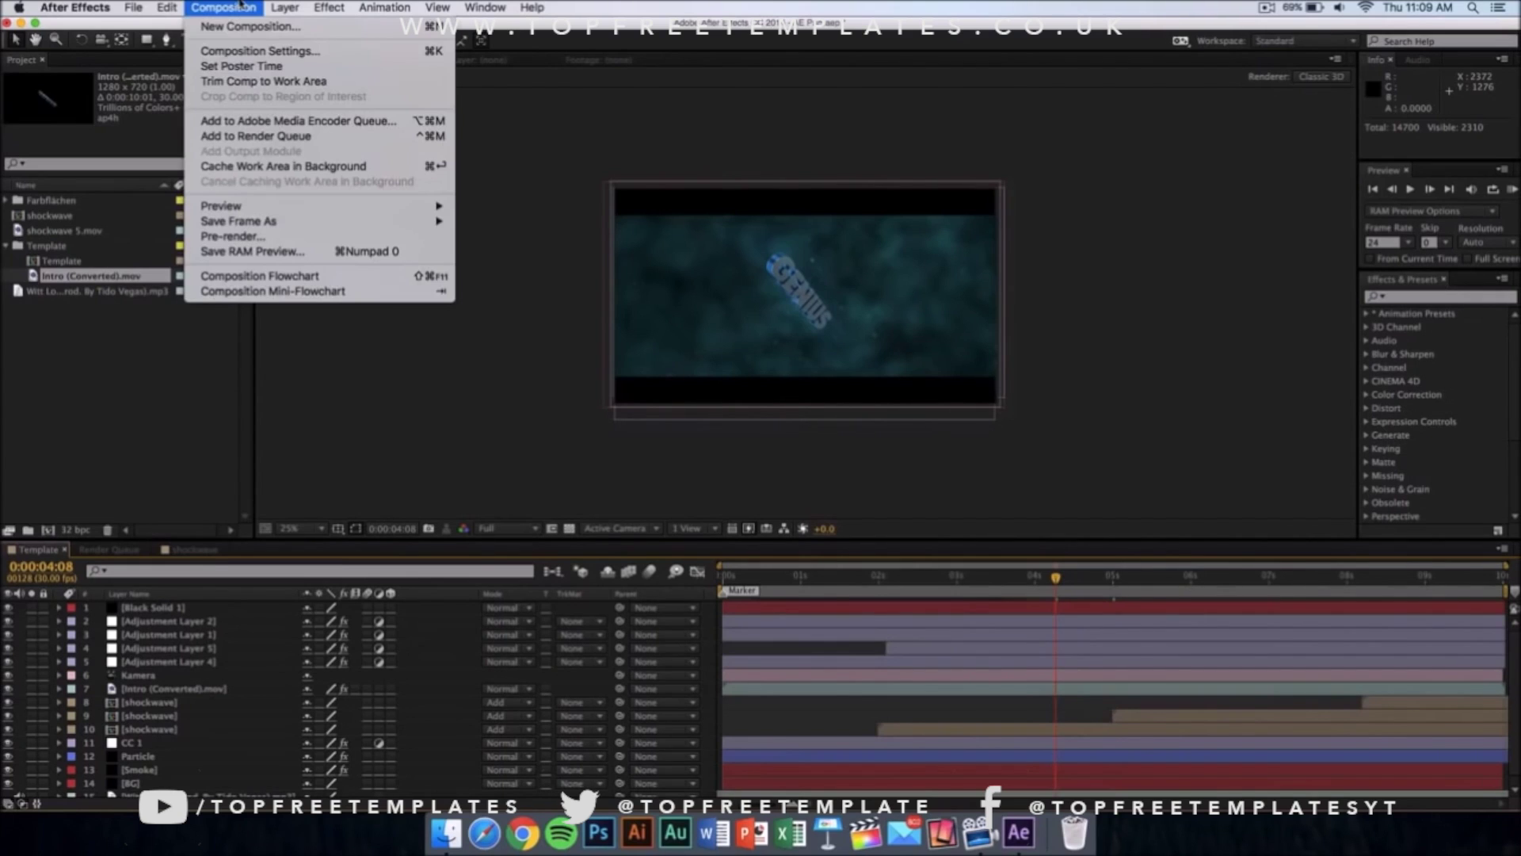
left_click(268, 136)
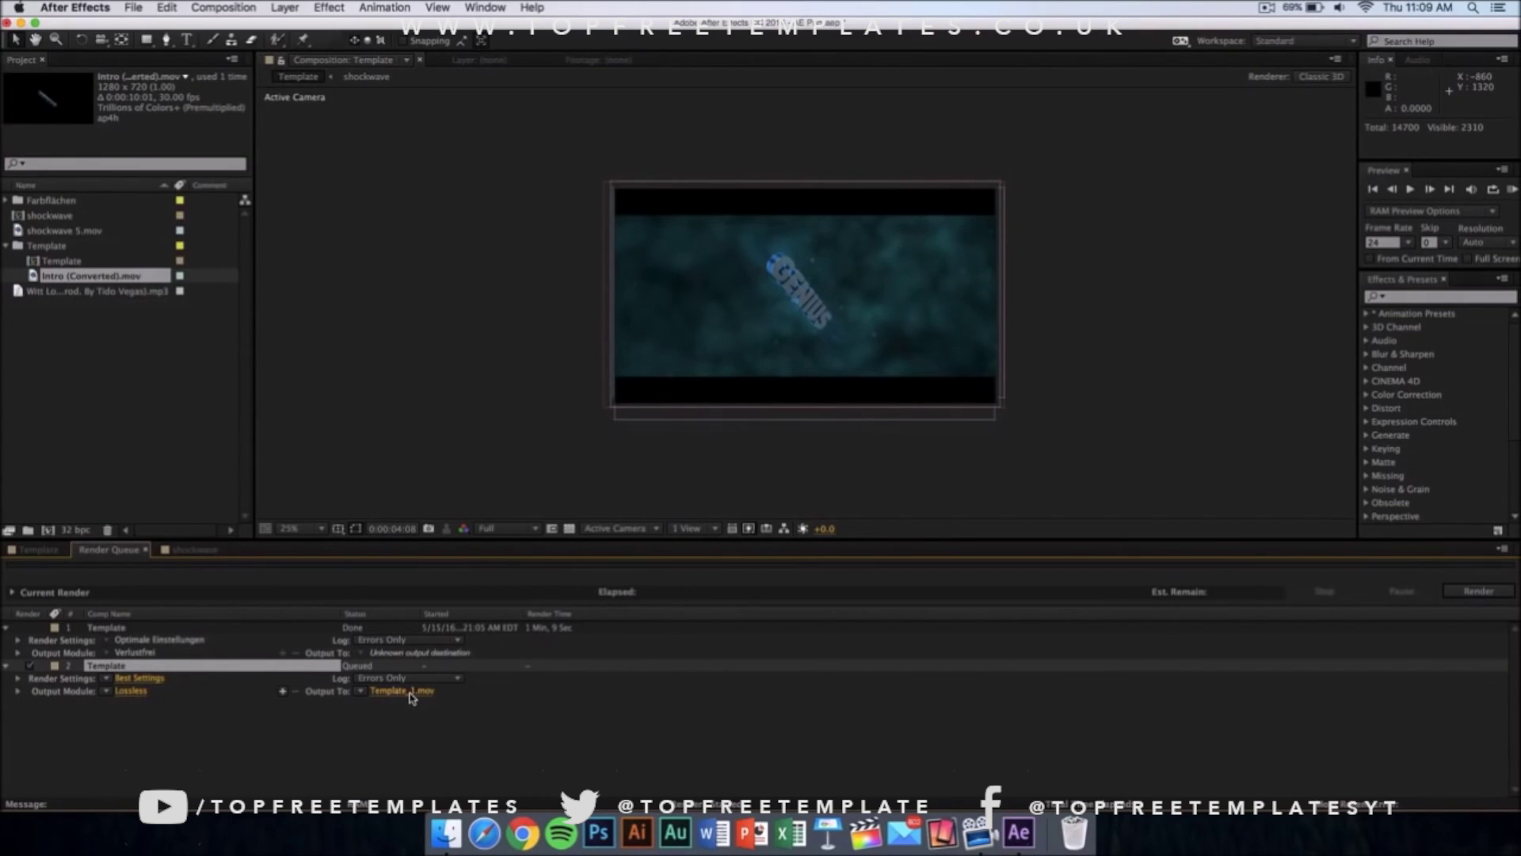
left_click(411, 694)
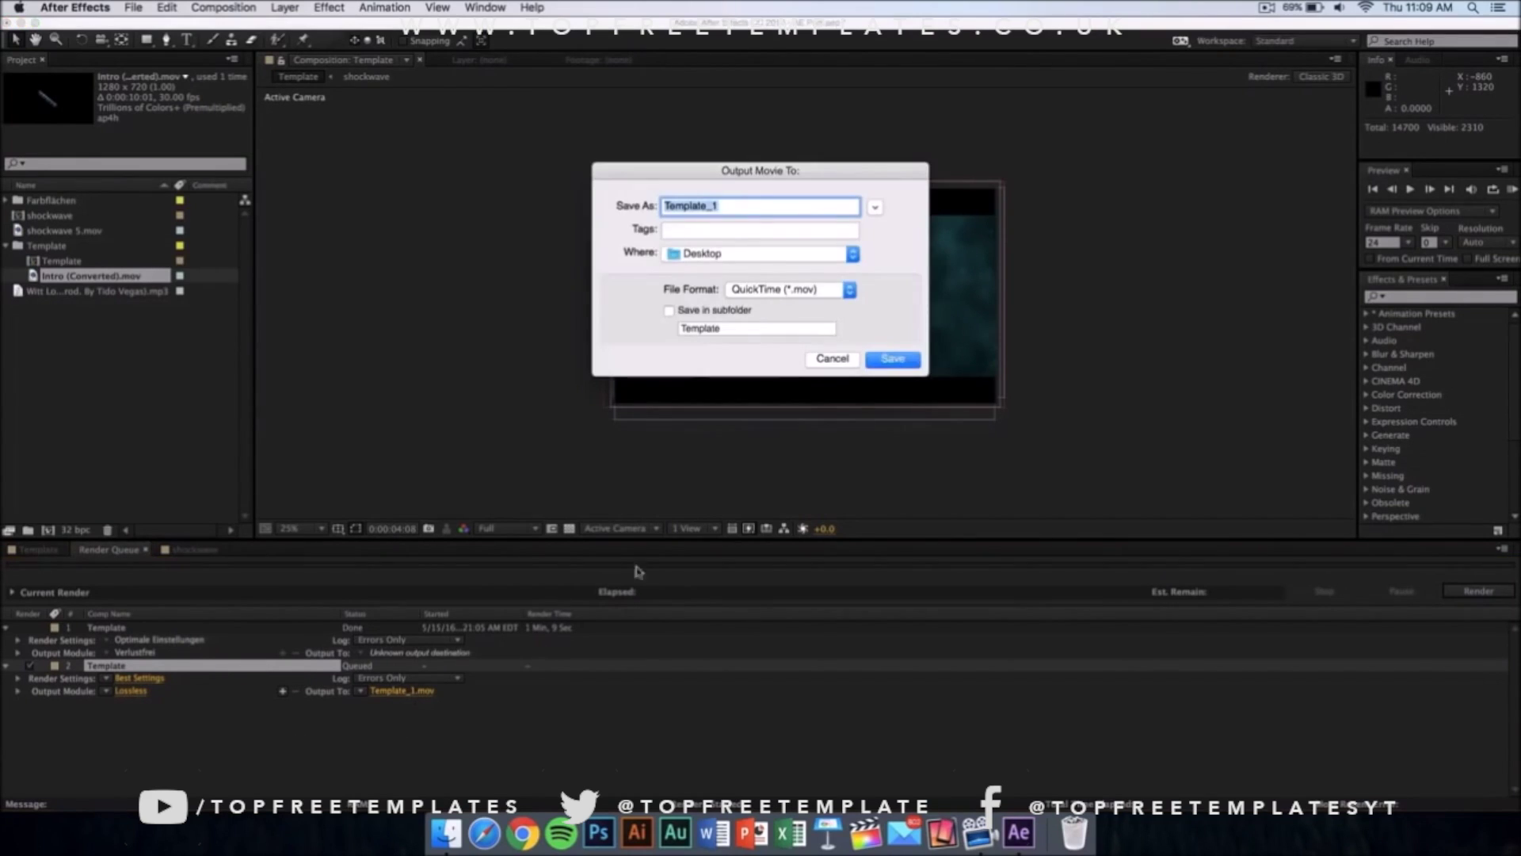
left_click(704, 257)
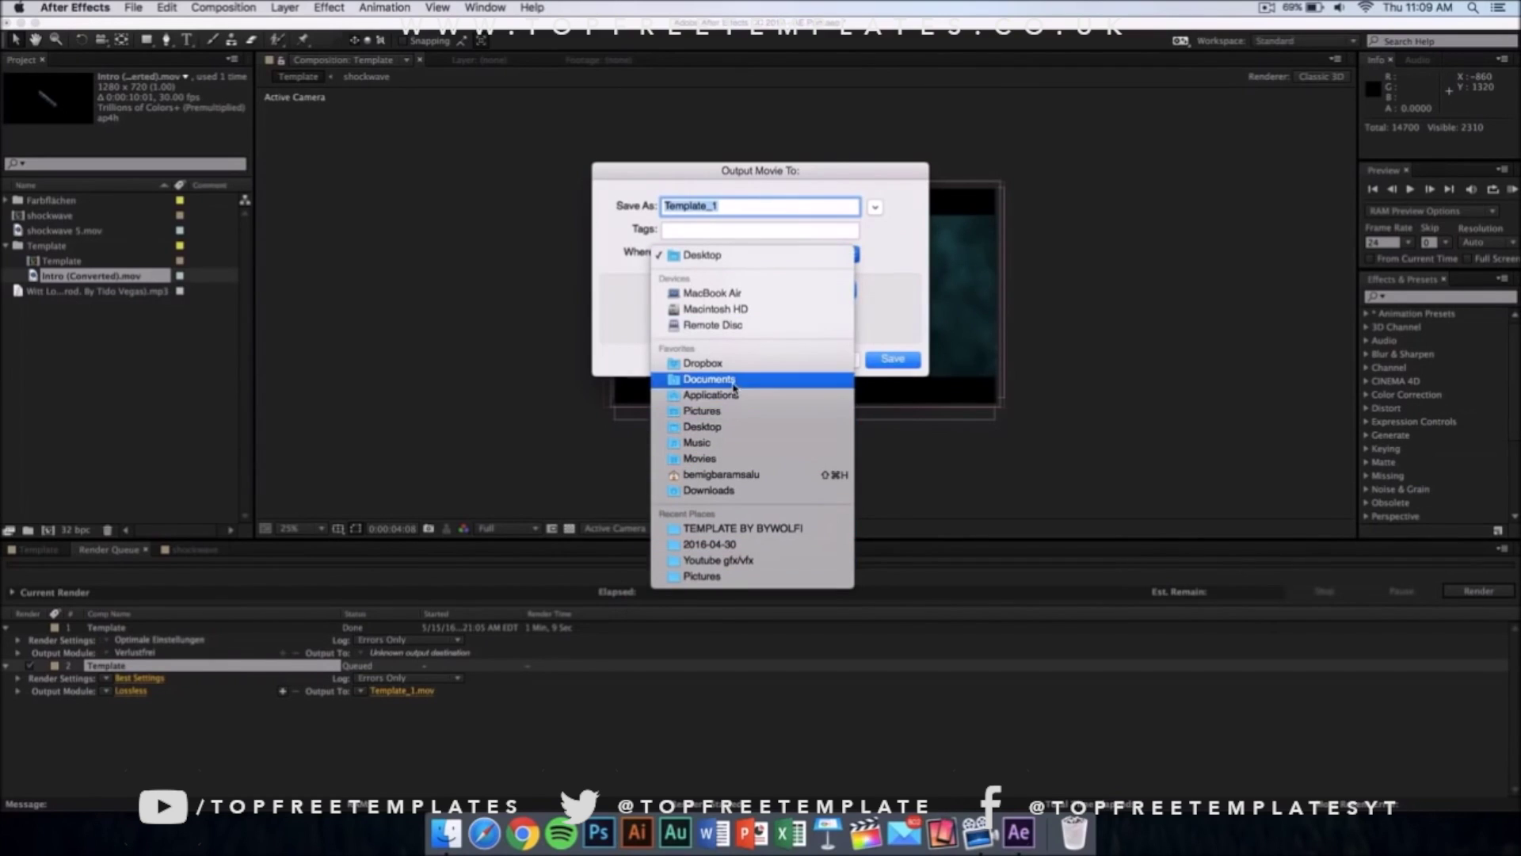
left_click(915, 292)
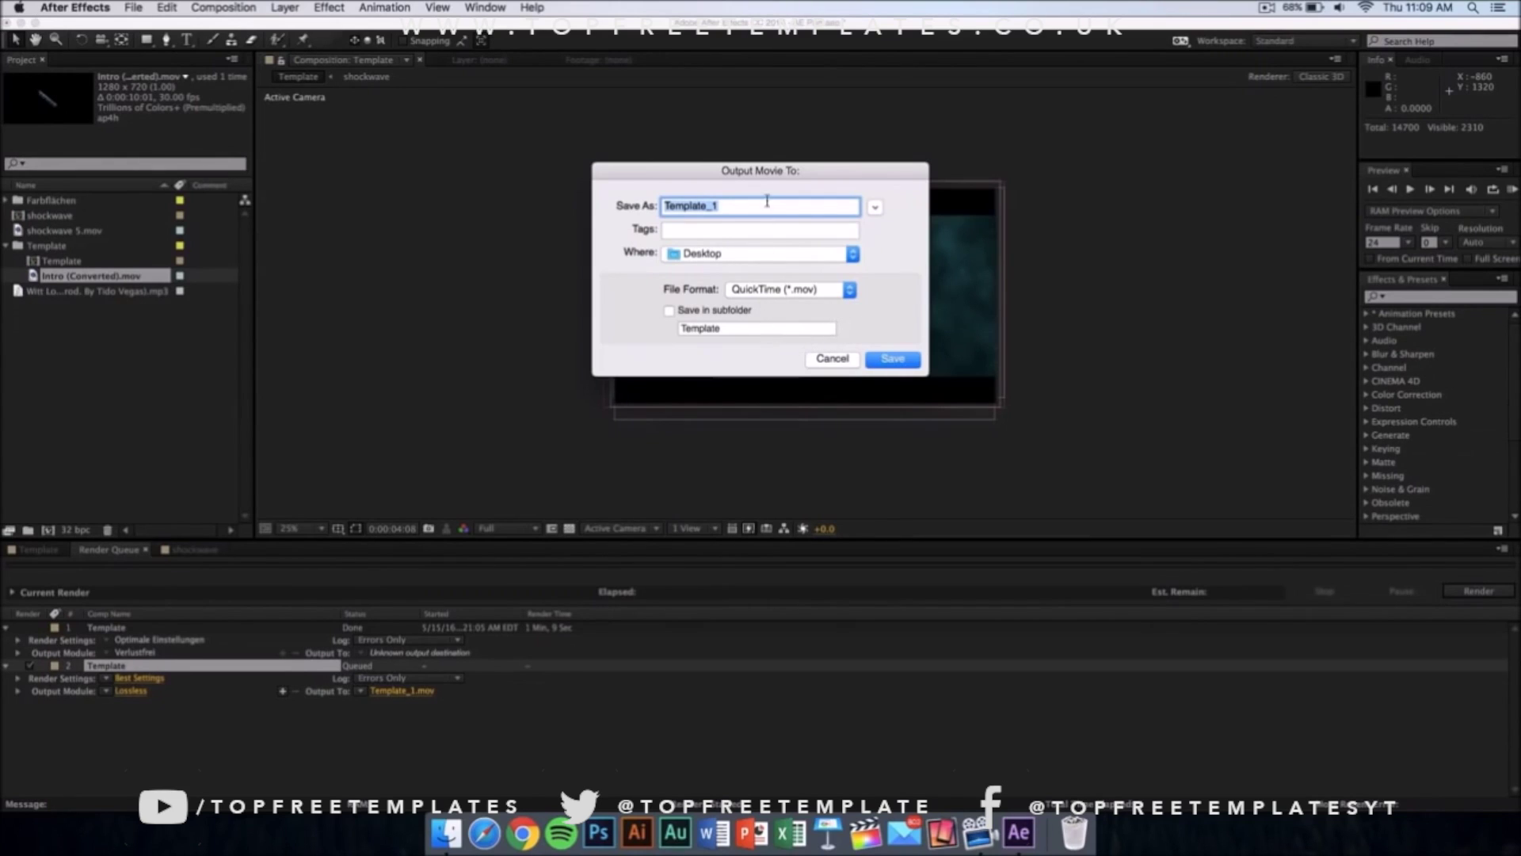
left_click(902, 361)
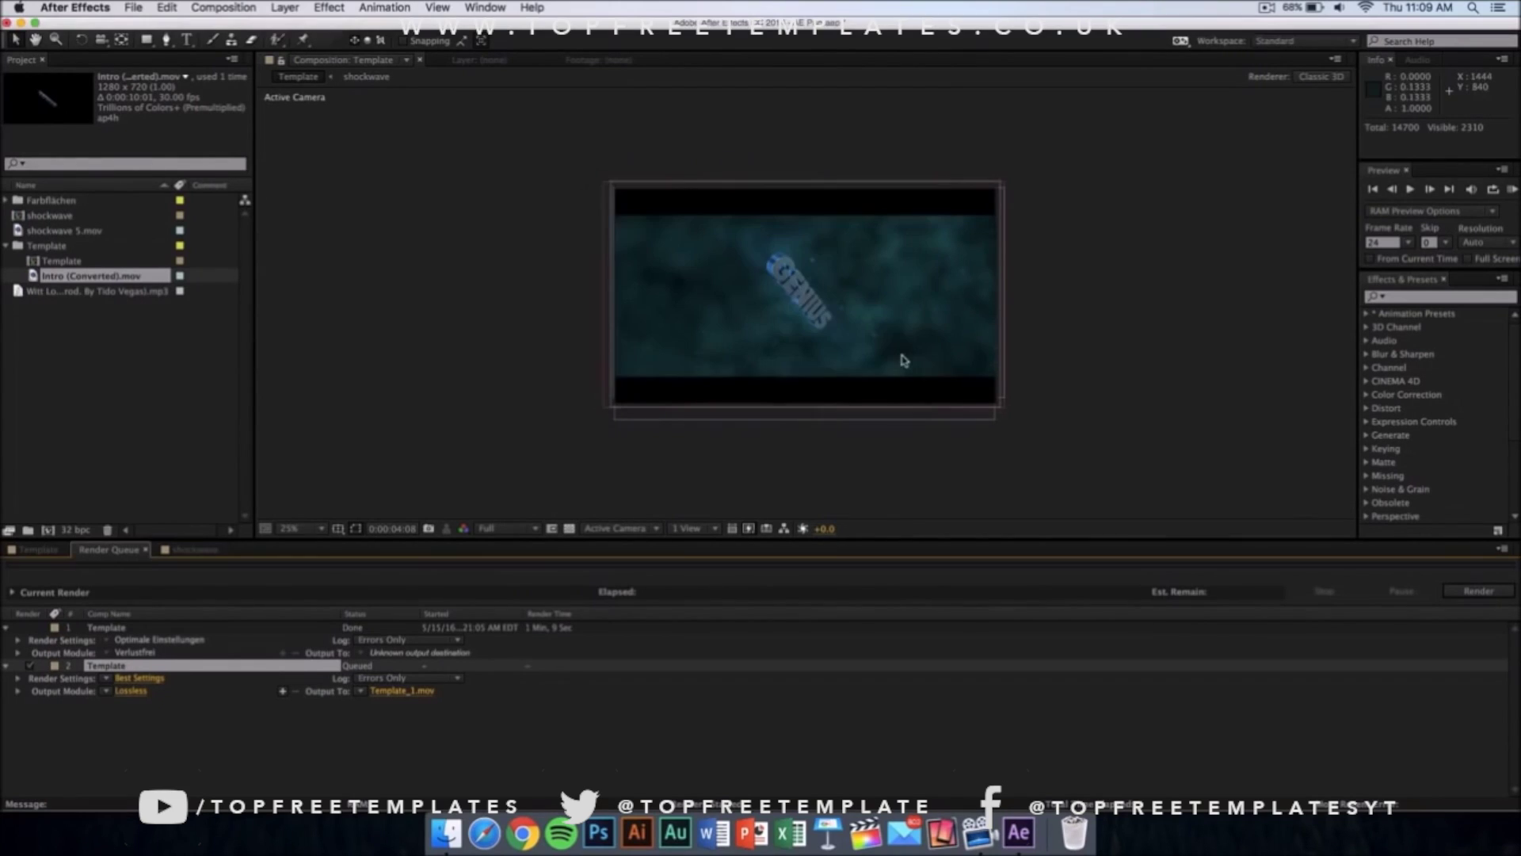
- Render the queued Template composition to Template_1.mov
left_click(1476, 591)
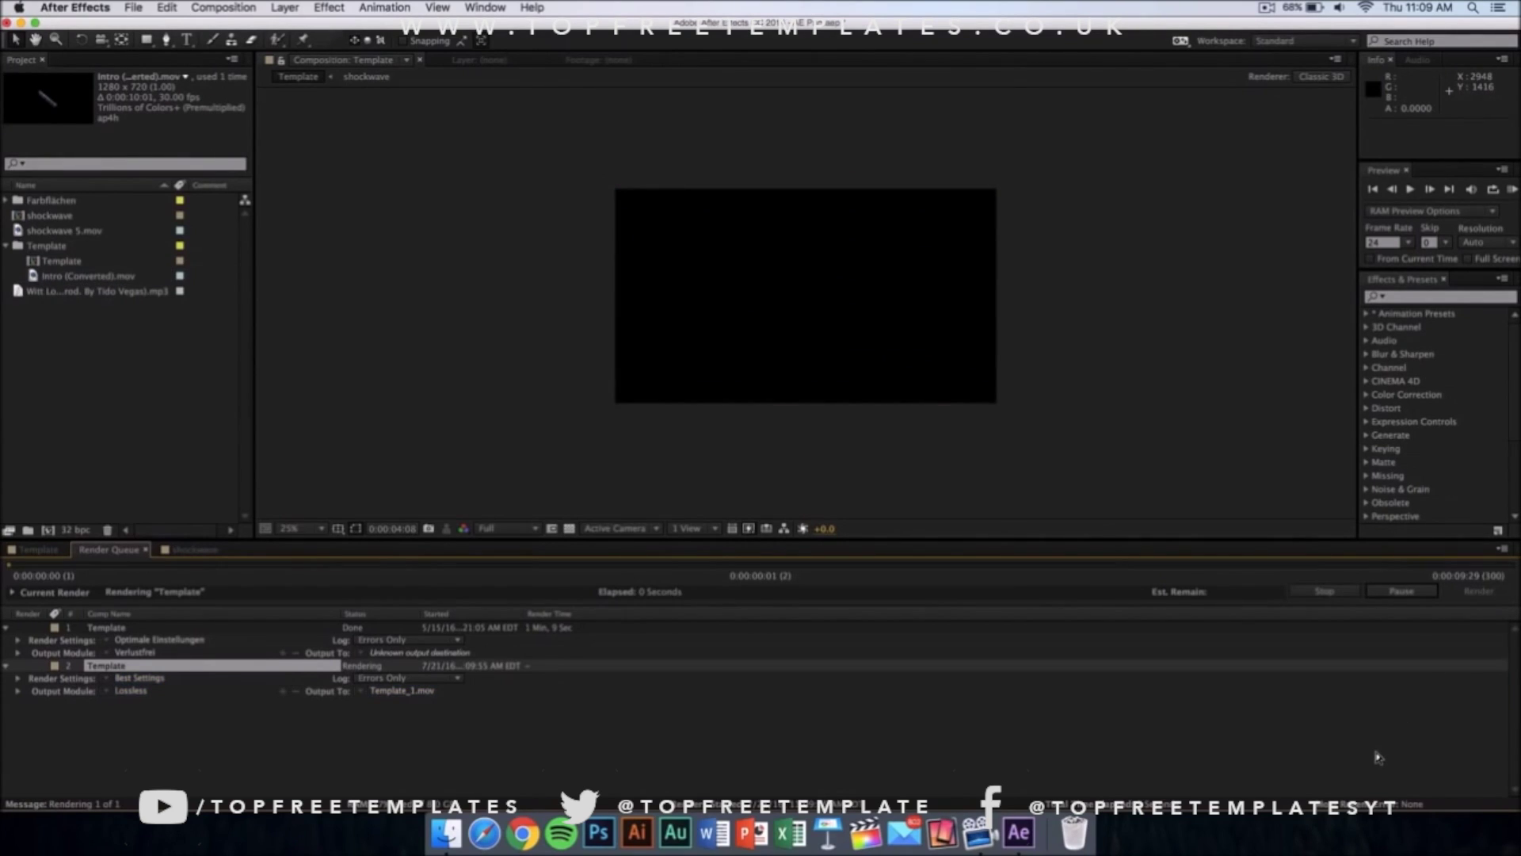